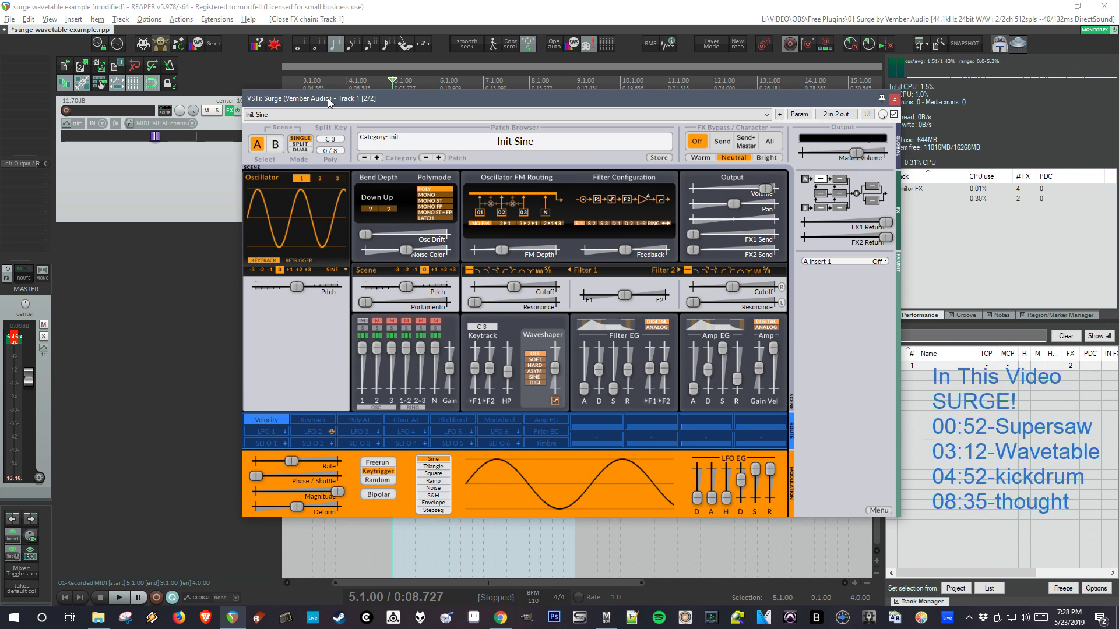
- Open surge-synthesizer.github.io in Chrome to show the macOS, Windows and Linux download buttons
{"action": "left_click", "coordinate": [501, 618]}
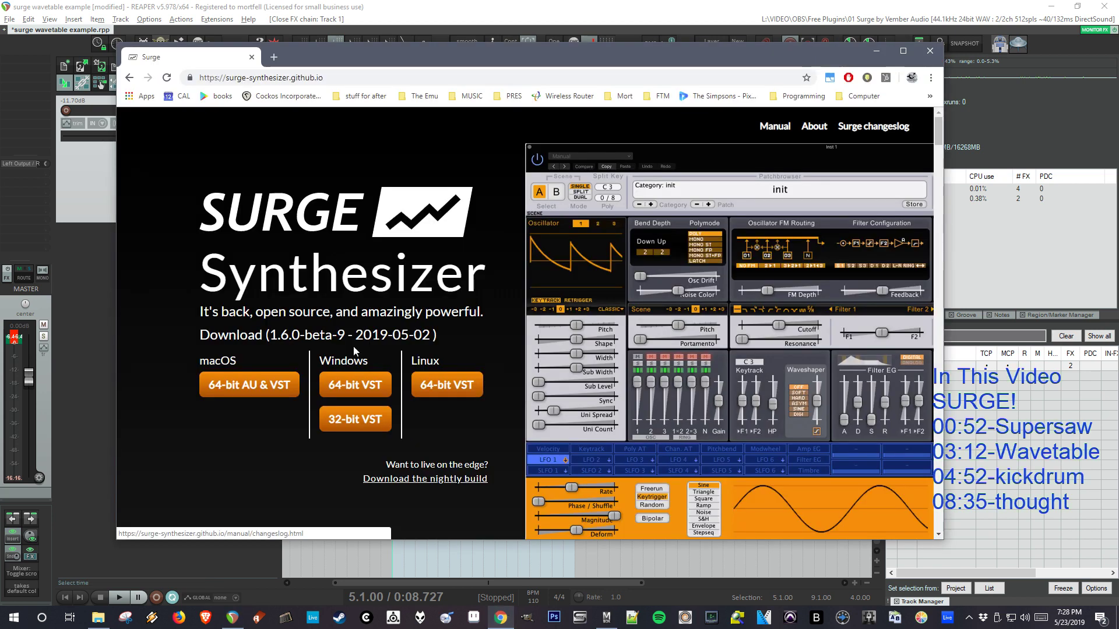
{"action": "left_click", "coordinate": [212, 380]}
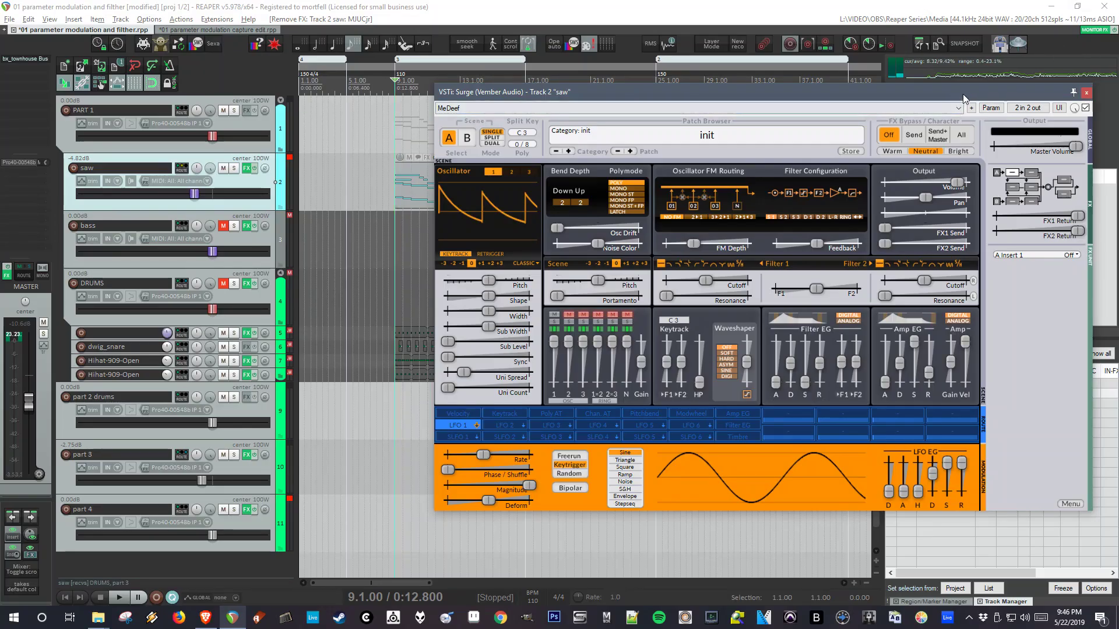
- Raise oscillator 1's unison voice count to 6 and audition the saw
{"action": "left_click_drag", "start_coordinate": [962, 93], "coordinate": [844, 125]}
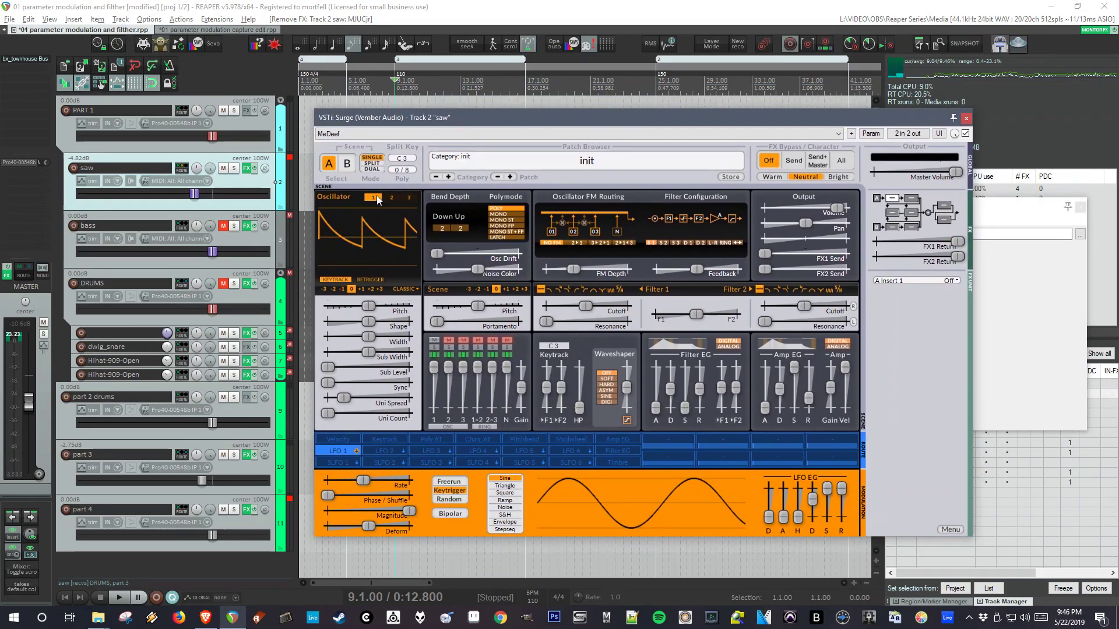
{"action": "left_click", "coordinate": [375, 200]}
{"action": "mouse_move", "coordinate": [441, 117]}
{"action": "left_mouse_down"}
{"action": "mouse_move", "coordinate": [751, 105]}
{"action": "mouse_move", "coordinate": [622, 98]}
{"action": "mouse_move", "coordinate": [457, 131]}
{"action": "mouse_move", "coordinate": [456, 106]}
{"action": "left_mouse_up"}
{"action": "key", "text": "space"}
{"action": "key", "text": "space"}
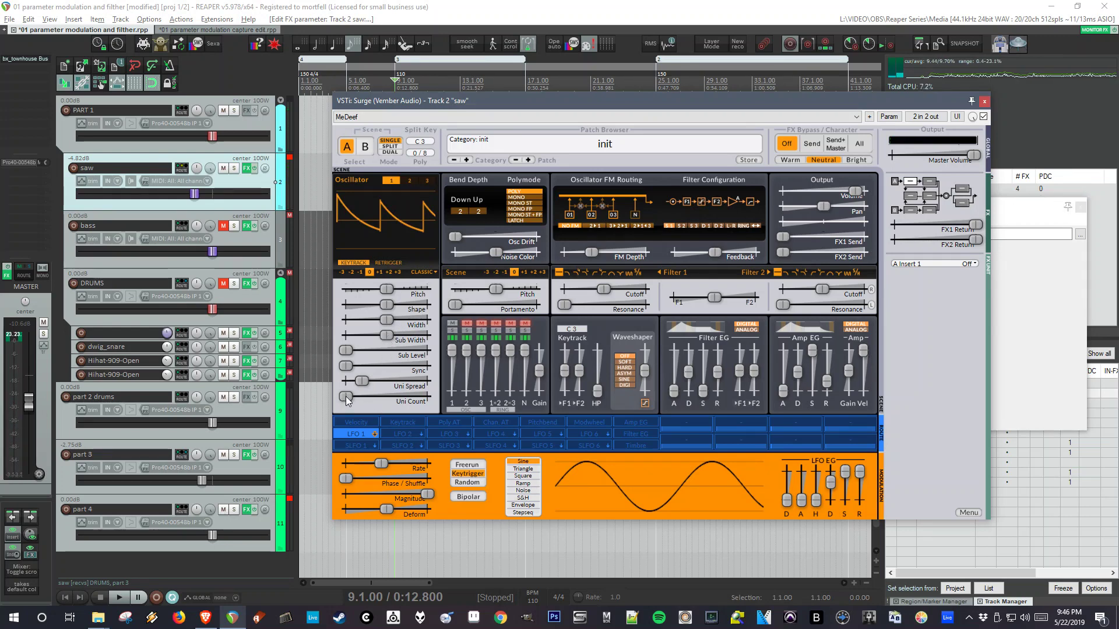
{"action": "left_click_drag", "start_coordinate": [345, 396], "coordinate": [368, 396]}
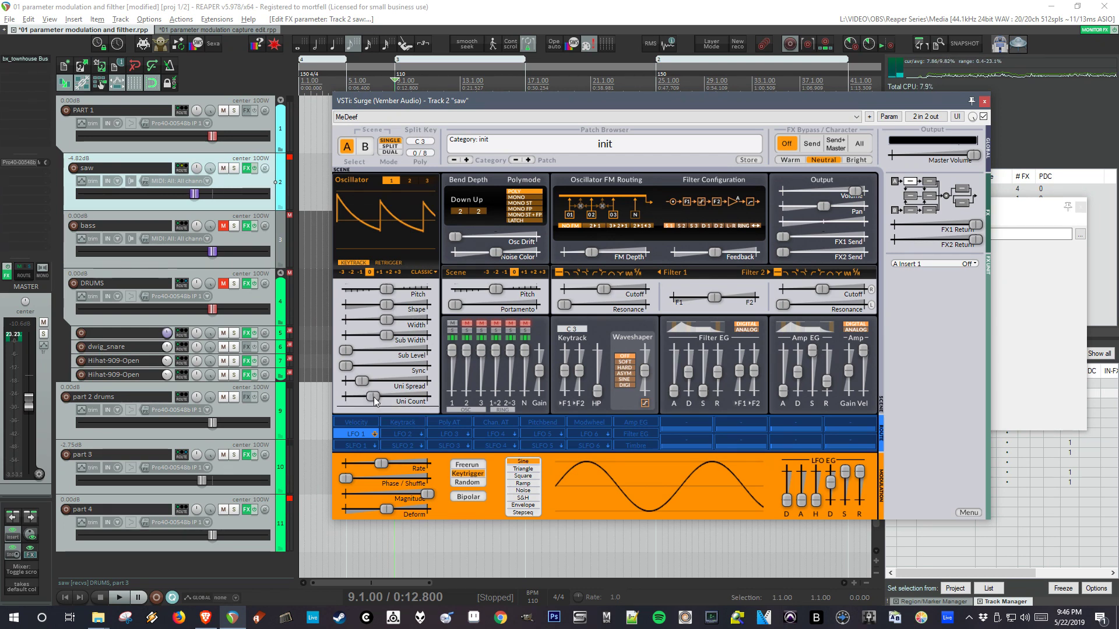
{"action": "key", "text": "space"}
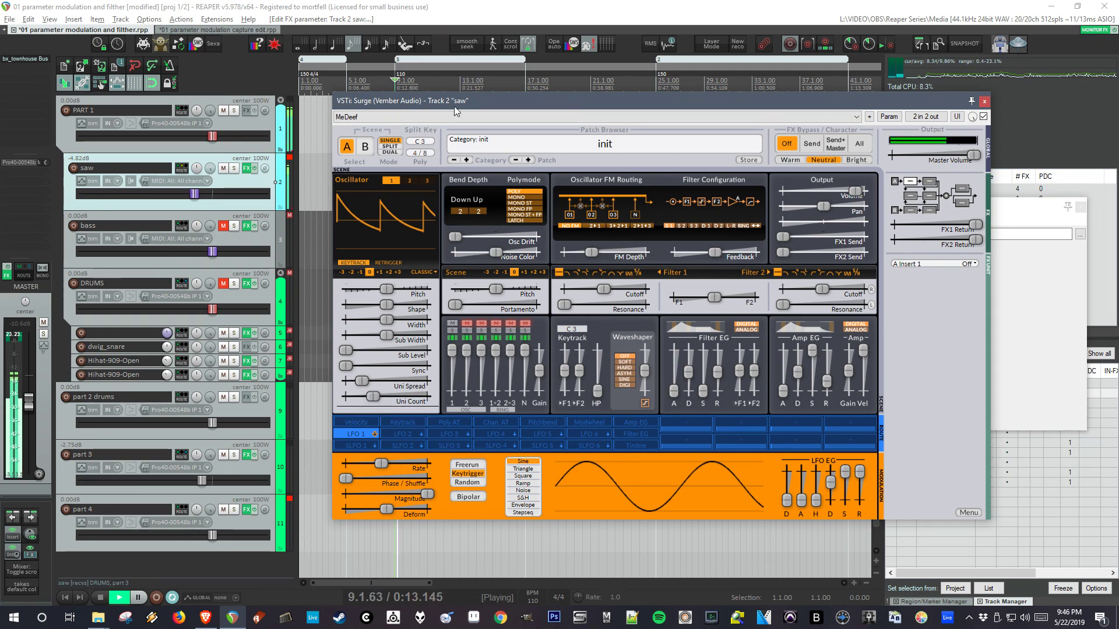
- Widen the unison spread to about 27.3 cents and audition the detuned saw
{"action": "left_click_drag", "start_coordinate": [453, 105], "coordinate": [505, 106]}
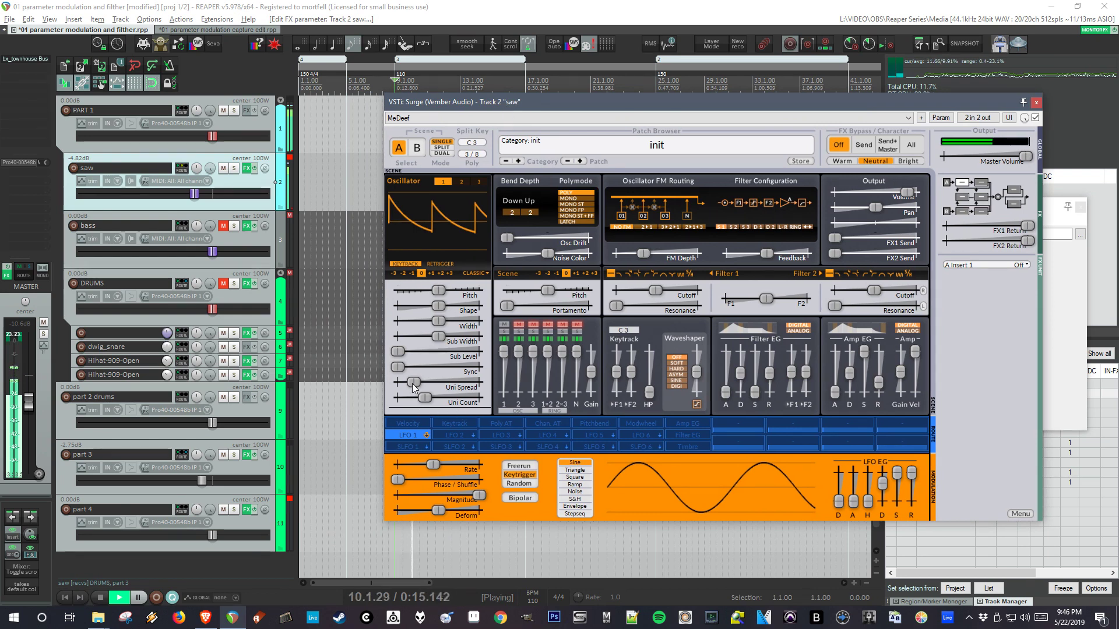
{"action": "key", "text": "space"}
{"action": "left_click_drag", "start_coordinate": [413, 381], "coordinate": [418, 383]}
{"action": "key", "text": "space"}
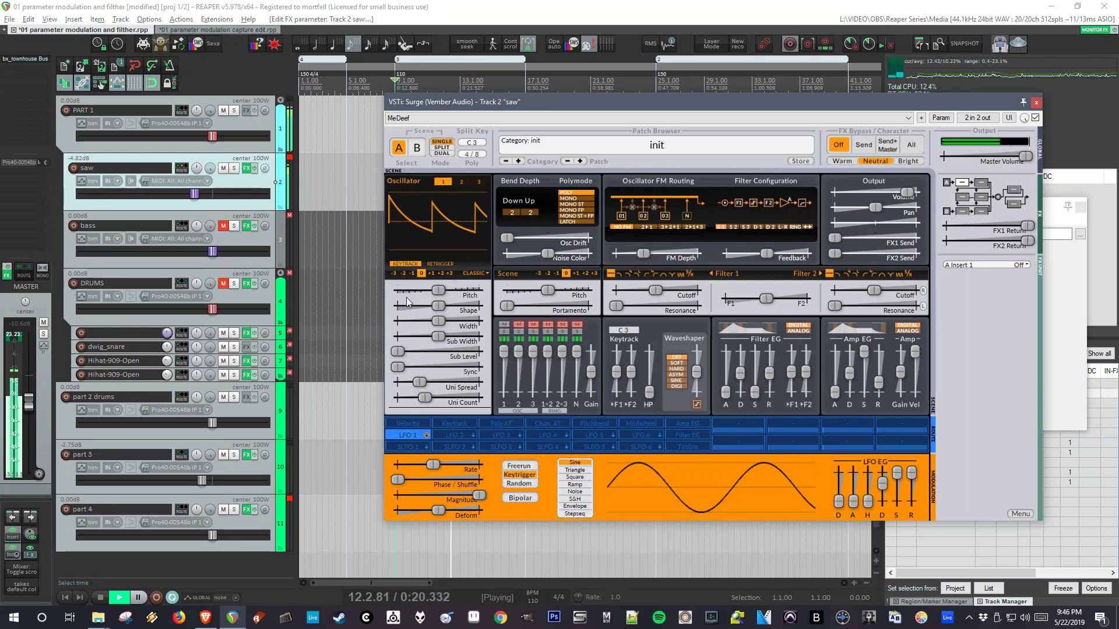
{"action": "key", "text": "space"}
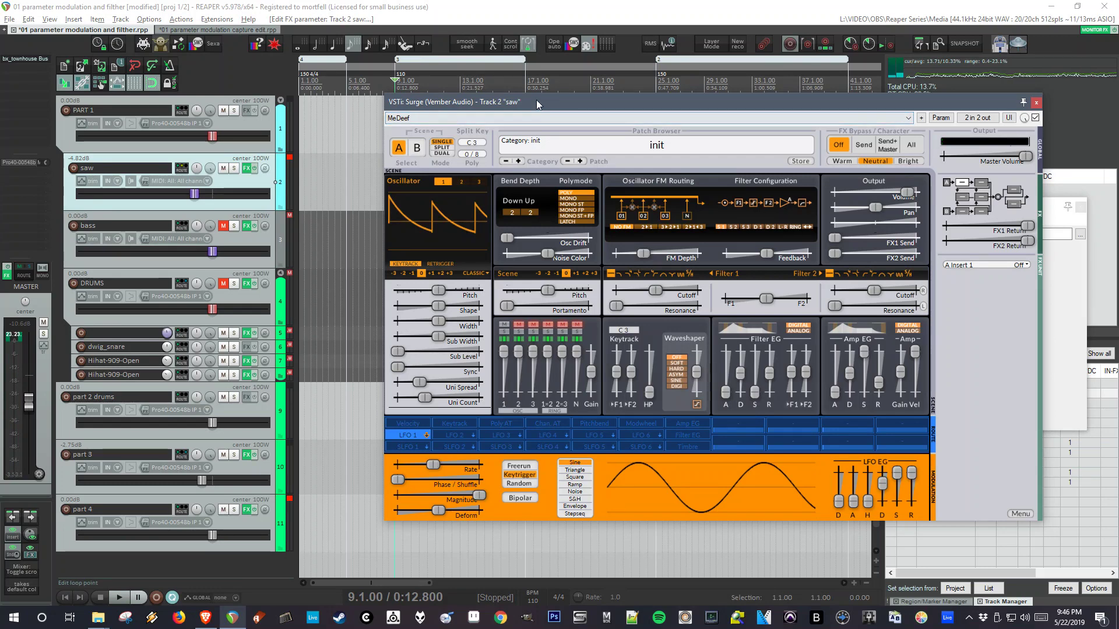
- Set Surge's filter configuration to stereo L R and play the patch to hear it
{"action": "left_click_drag", "start_coordinate": [544, 103], "coordinate": [430, 103]}
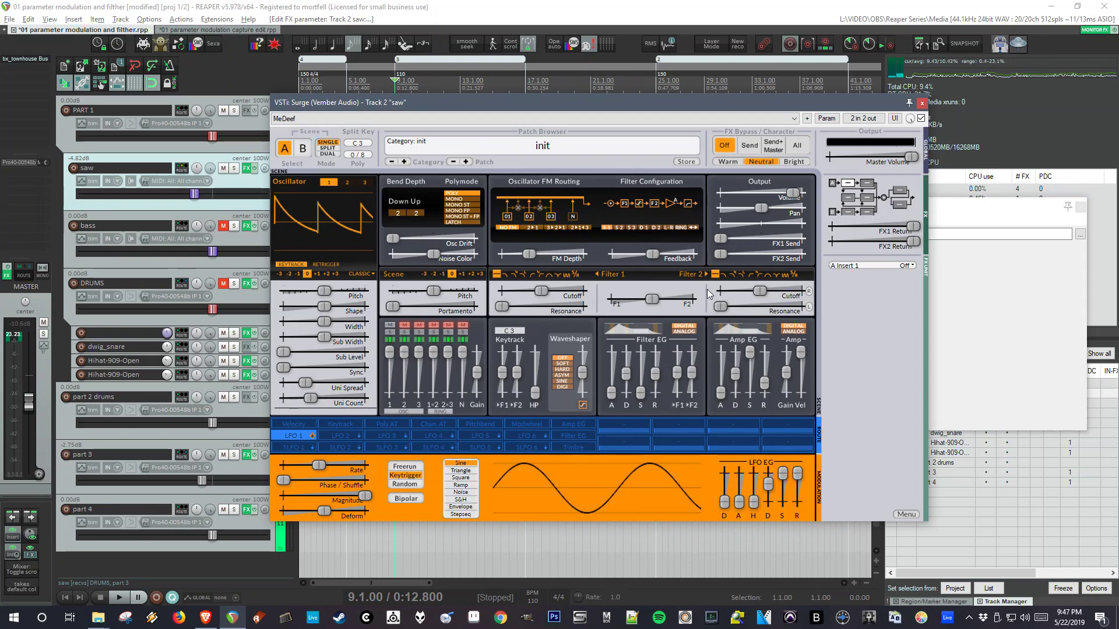
{"action": "left_click", "coordinate": [668, 228]}
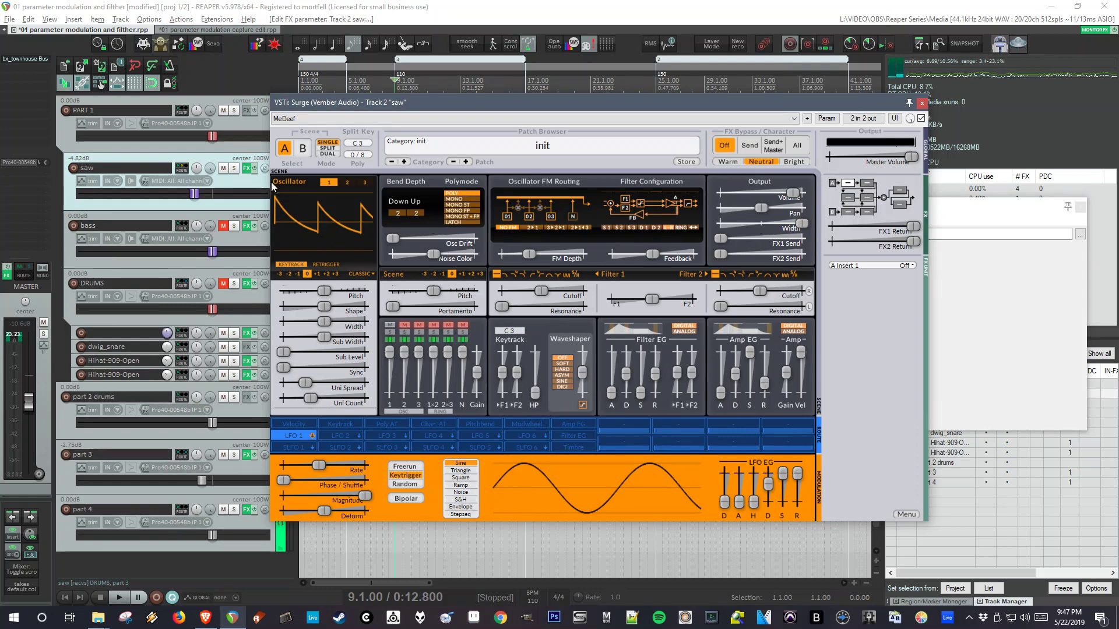
{"action": "key", "text": "space"}
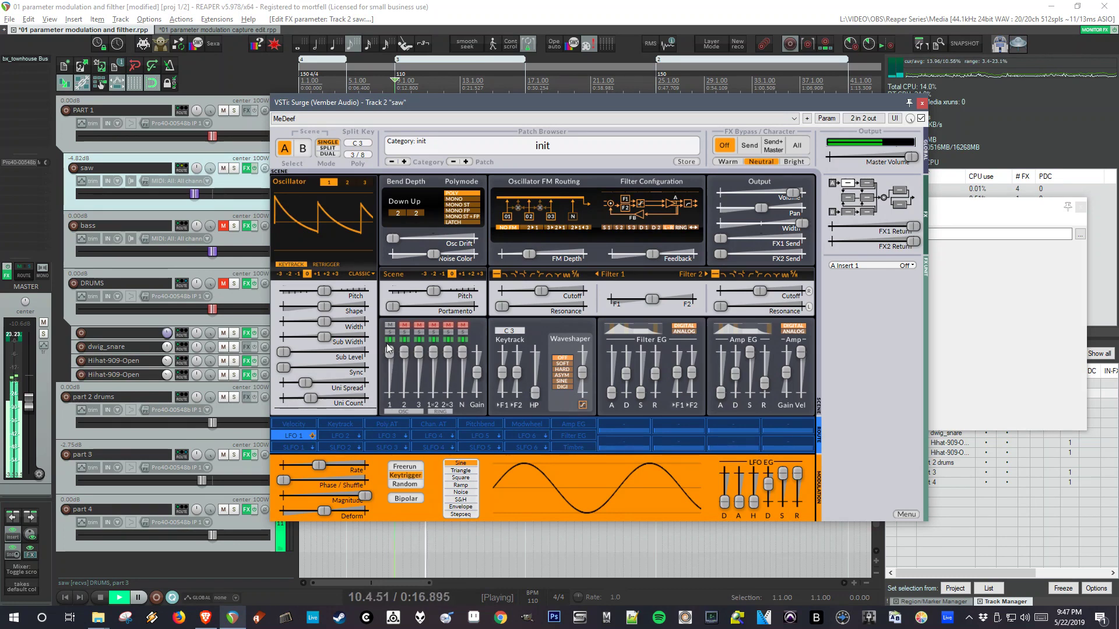
{"action": "key", "text": "space"}
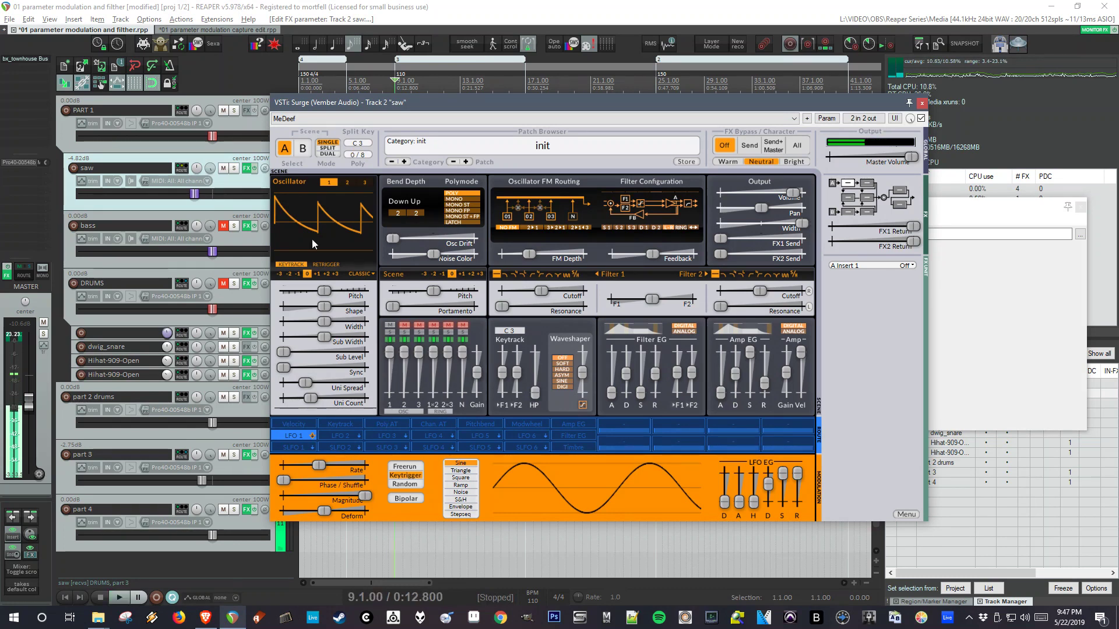
- Duplicate oscillator 1's unison saw settings onto oscillator 2 with Copy and Paste
{"action": "right_click", "coordinate": [327, 182]}
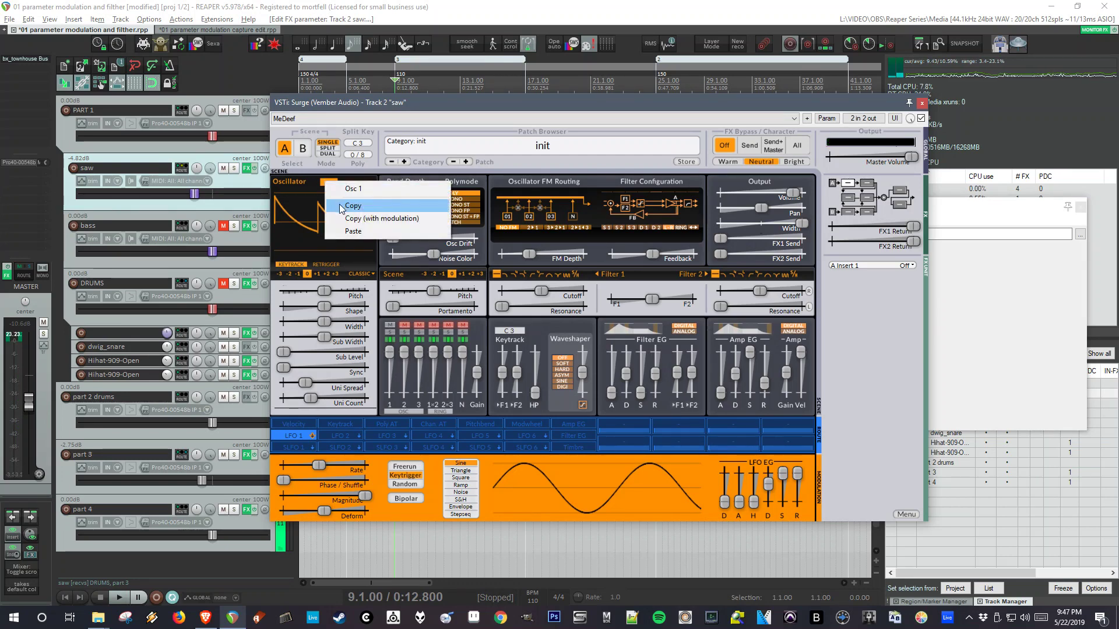
{"action": "left_click", "coordinate": [344, 204]}
{"action": "left_click", "coordinate": [348, 183]}
{"action": "right_click", "coordinate": [347, 184]}
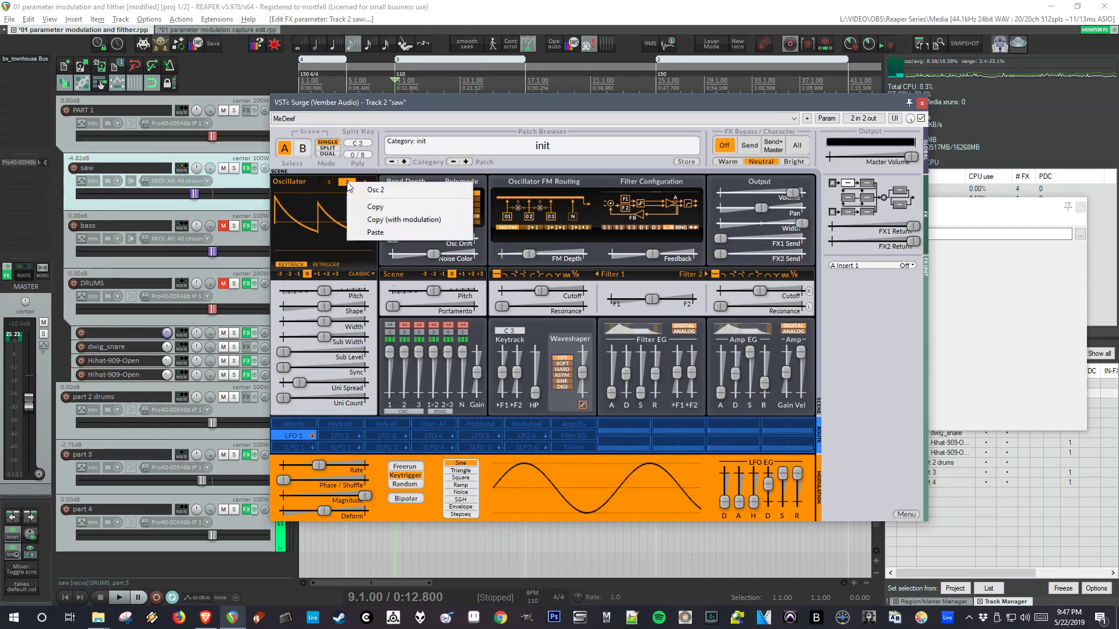
{"action": "left_click", "coordinate": [406, 235]}
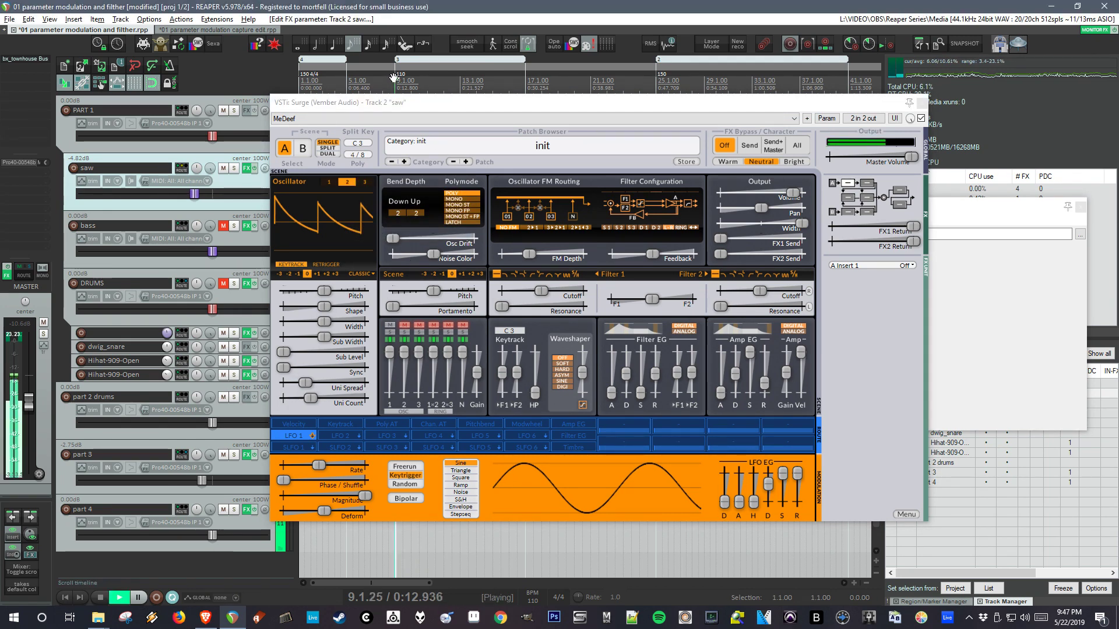
{"action": "left_click_drag", "start_coordinate": [406, 102], "coordinate": [354, 115]}
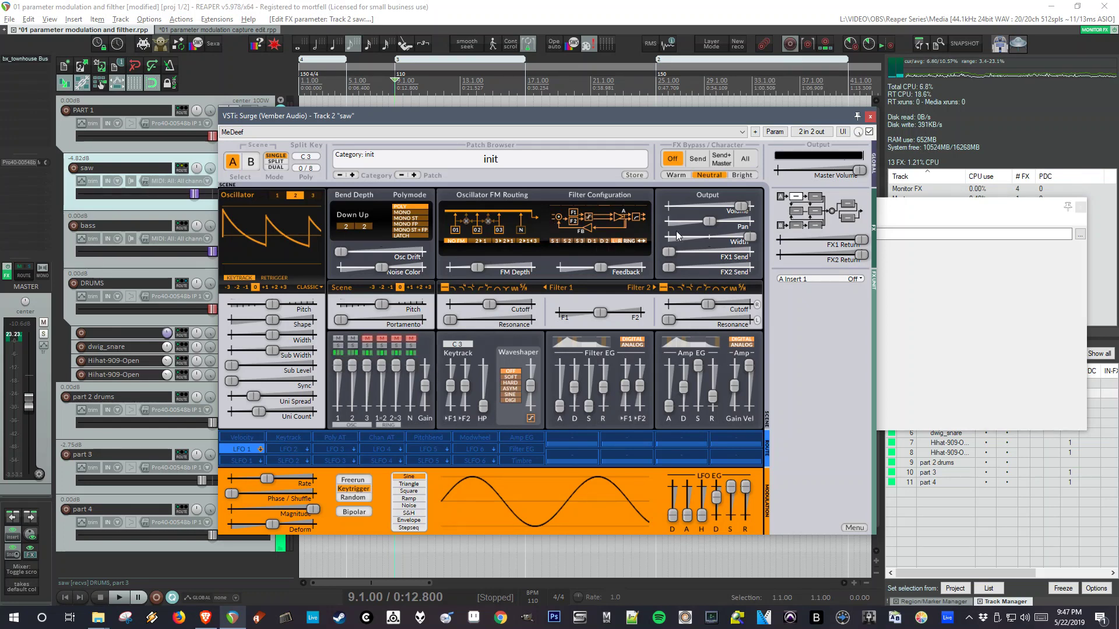
- Blend in sub-oscillator level on oscillators 2 and 1, auditioning the thicker low end
{"action": "key", "text": "space"}
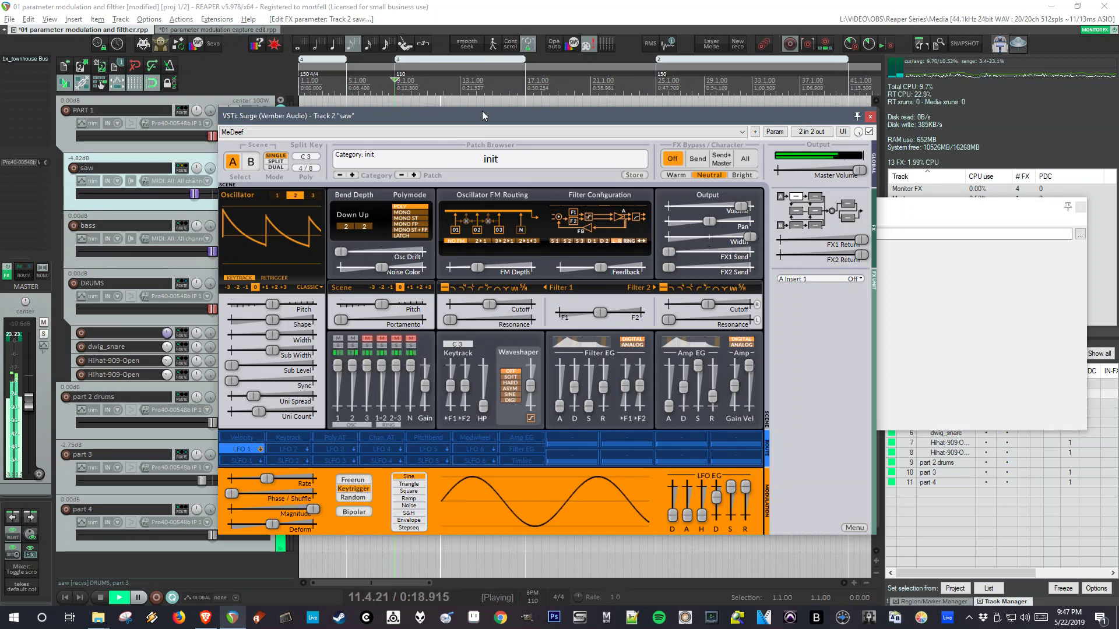
{"action": "key", "text": "space"}
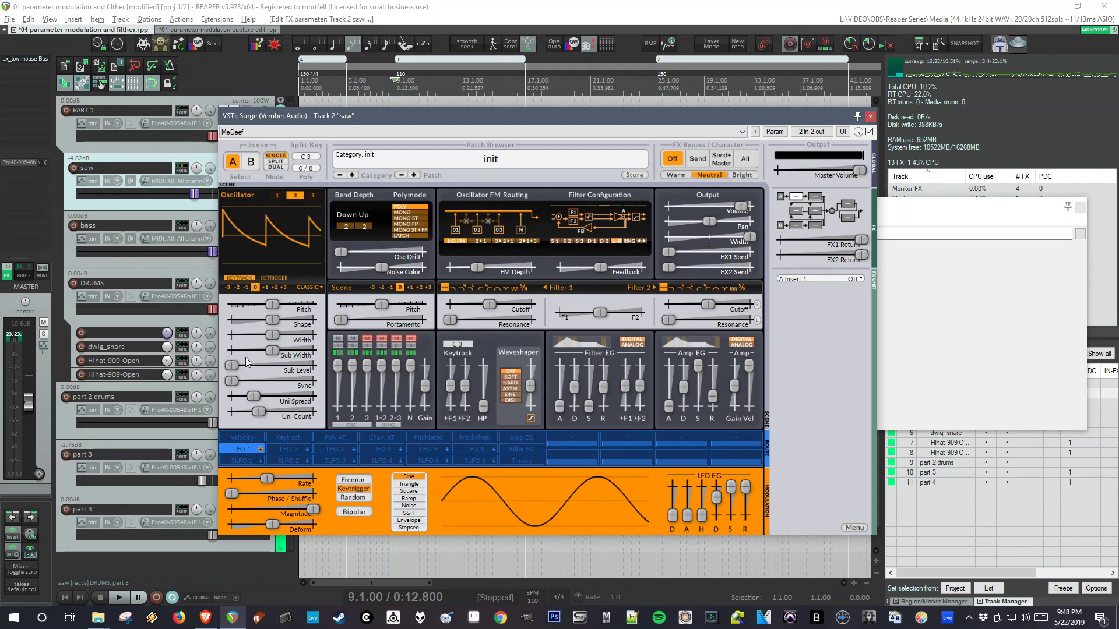
{"action": "mouse_move", "coordinate": [250, 363]}
{"action": "left_mouse_down"}
{"action": "mouse_move", "coordinate": [270, 364]}
{"action": "mouse_move", "coordinate": [252, 366]}
{"action": "left_mouse_up"}
{"action": "left_click", "coordinate": [276, 195]}
{"action": "key", "text": "space"}
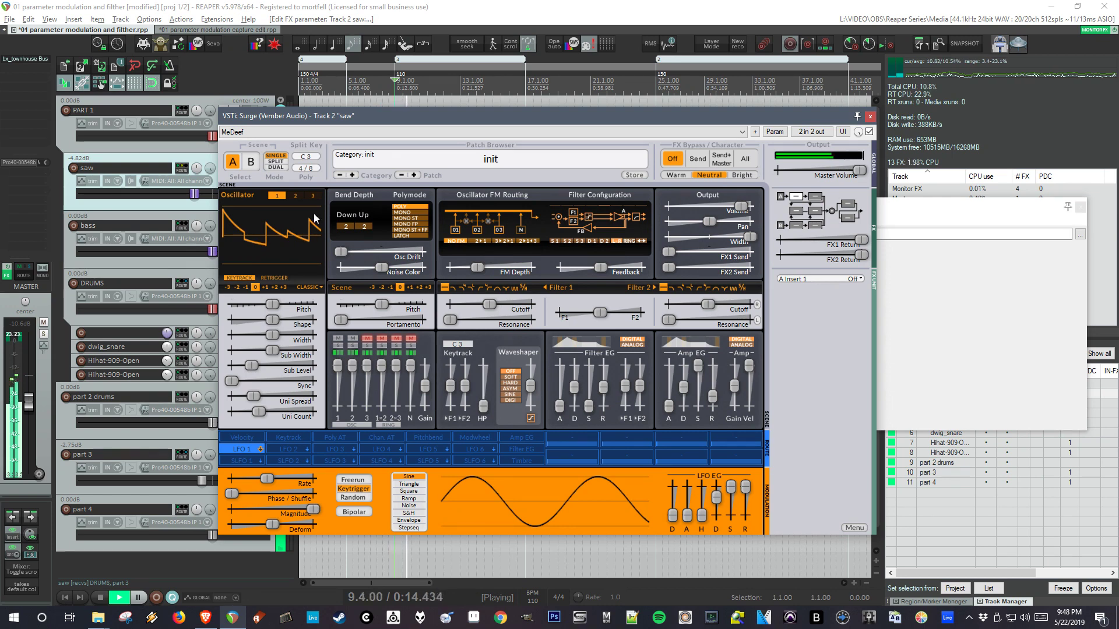
{"action": "key", "text": "space"}
- Raise oscillator 3 by one octave, add unison voices and 6.6% sub level, and lower output volume
{"action": "left_click", "coordinate": [313, 196]}
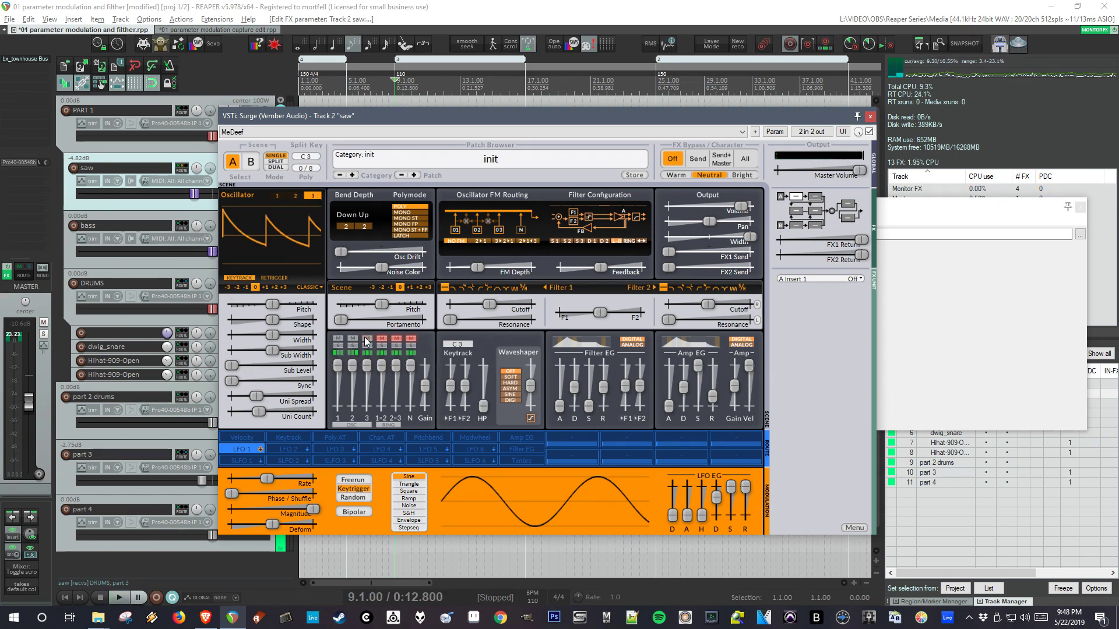
{"action": "left_click", "coordinate": [265, 287]}
{"action": "key", "text": "space"}
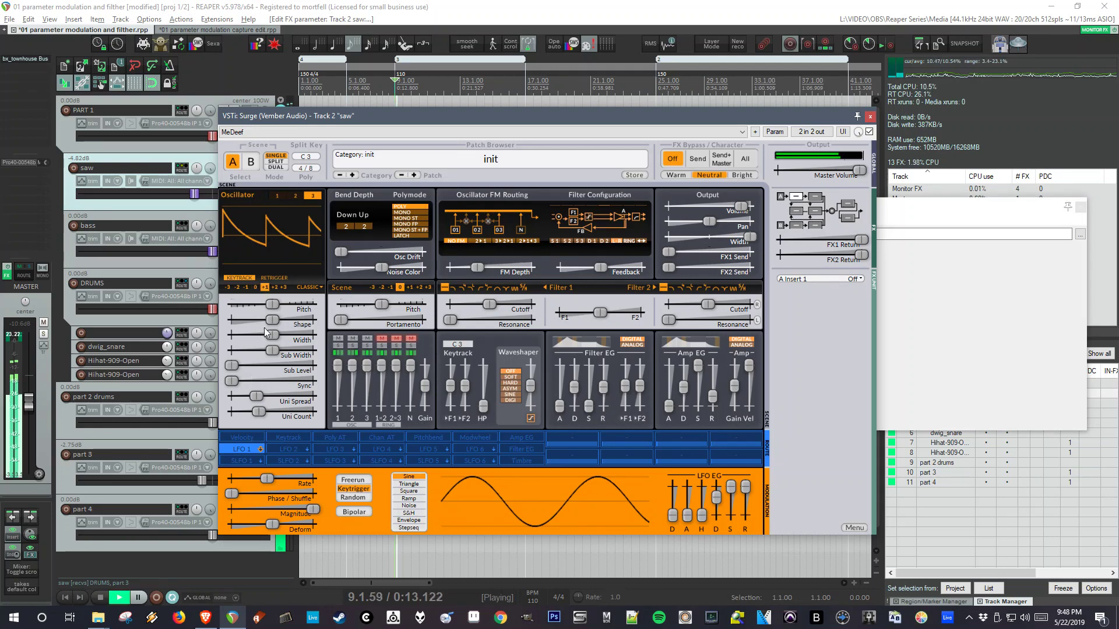
{"action": "mouse_move", "coordinate": [256, 412]}
{"action": "left_mouse_down"}
{"action": "mouse_move", "coordinate": [269, 412]}
{"action": "mouse_move", "coordinate": [258, 403]}
{"action": "mouse_move", "coordinate": [275, 412]}
{"action": "left_mouse_up"}
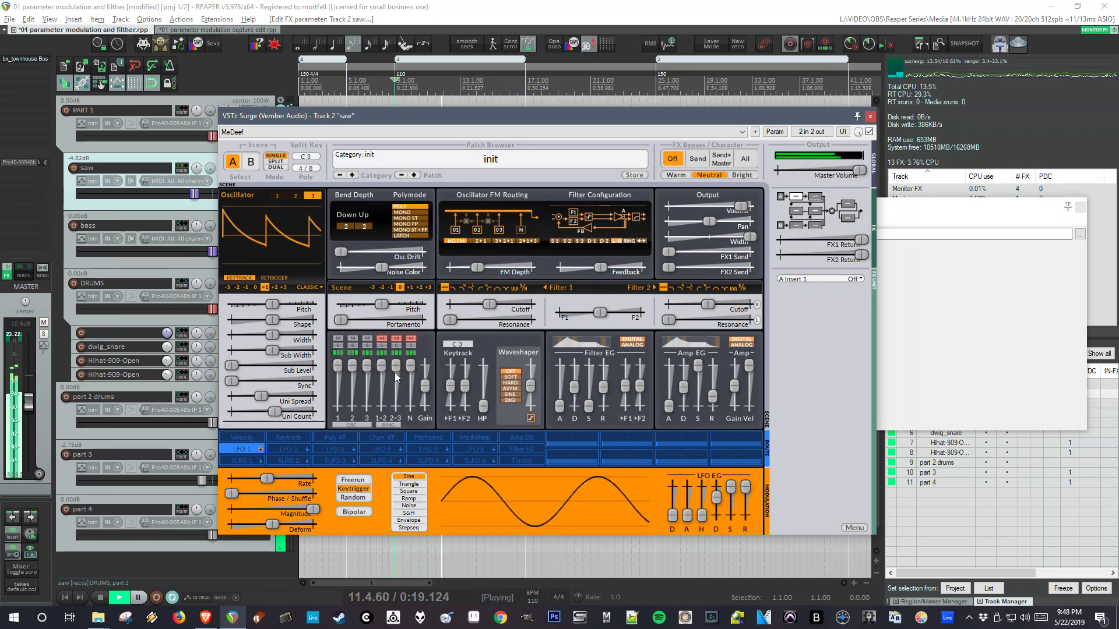
{"action": "left_click_drag", "start_coordinate": [229, 365], "coordinate": [261, 366]}
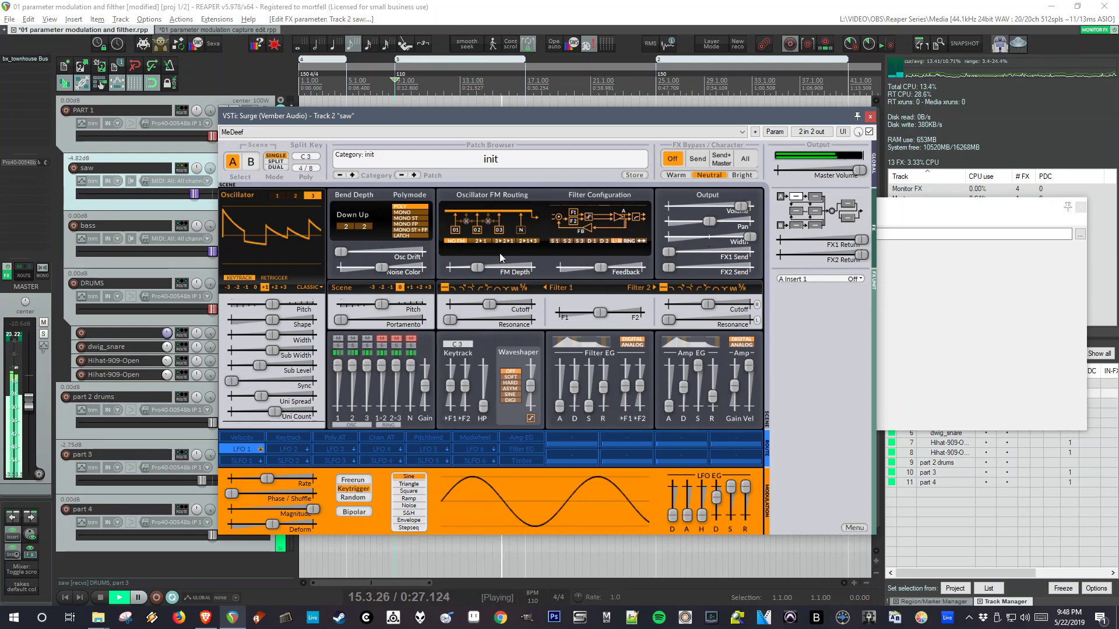
{"action": "key", "text": "space"}
{"action": "left_click_drag", "start_coordinate": [740, 207], "coordinate": [731, 211]}
{"action": "key", "text": "space"}
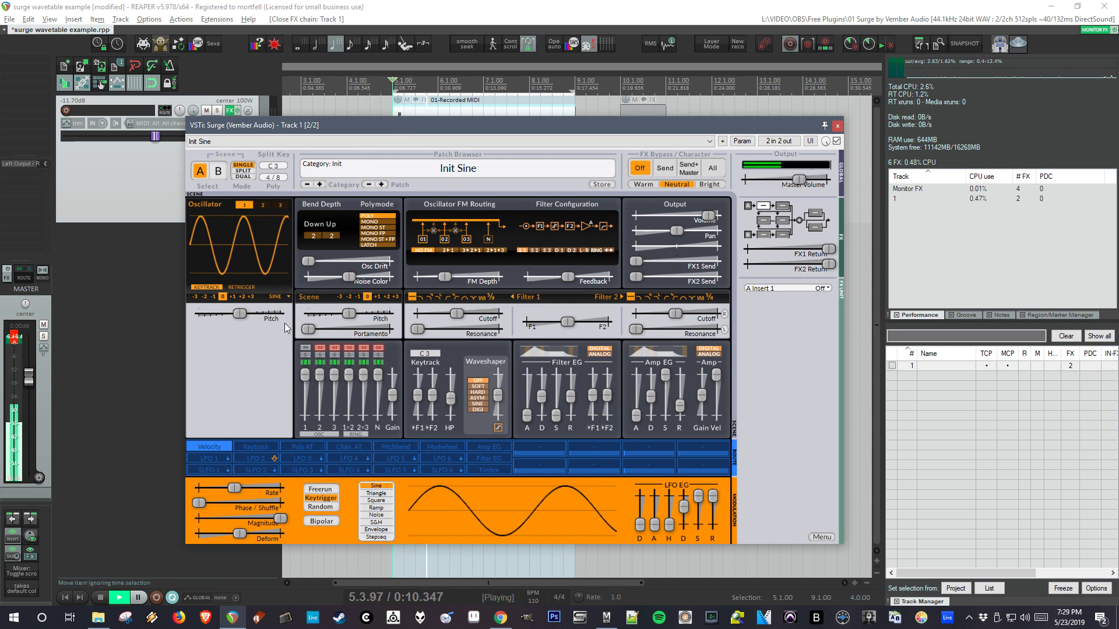
{"action": "left_click_drag", "start_coordinate": [268, 125], "coordinate": [279, 119]}
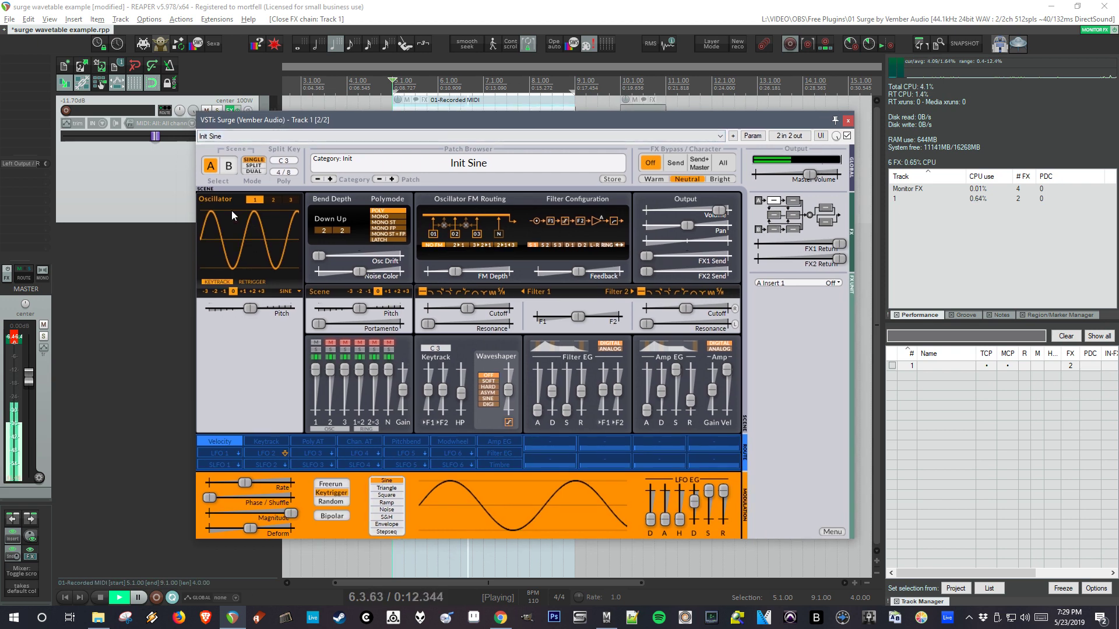
- Switch oscillator 1 to Wavetable, load the computer table and morph it to about 27.9%
{"action": "left_click", "coordinate": [286, 292]}
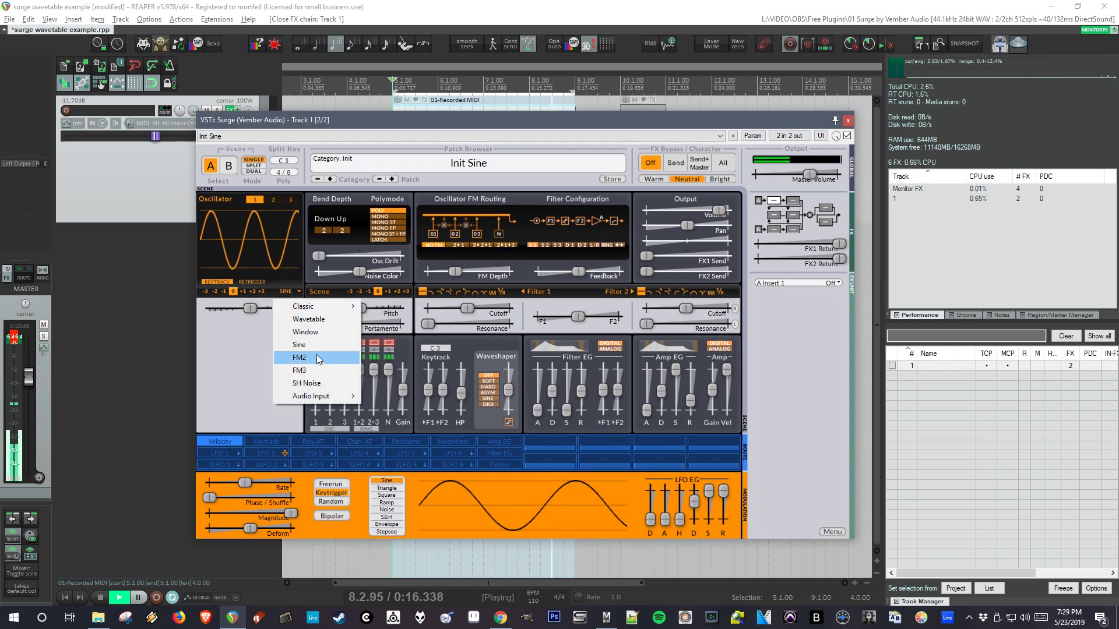
{"action": "left_click", "coordinate": [306, 318]}
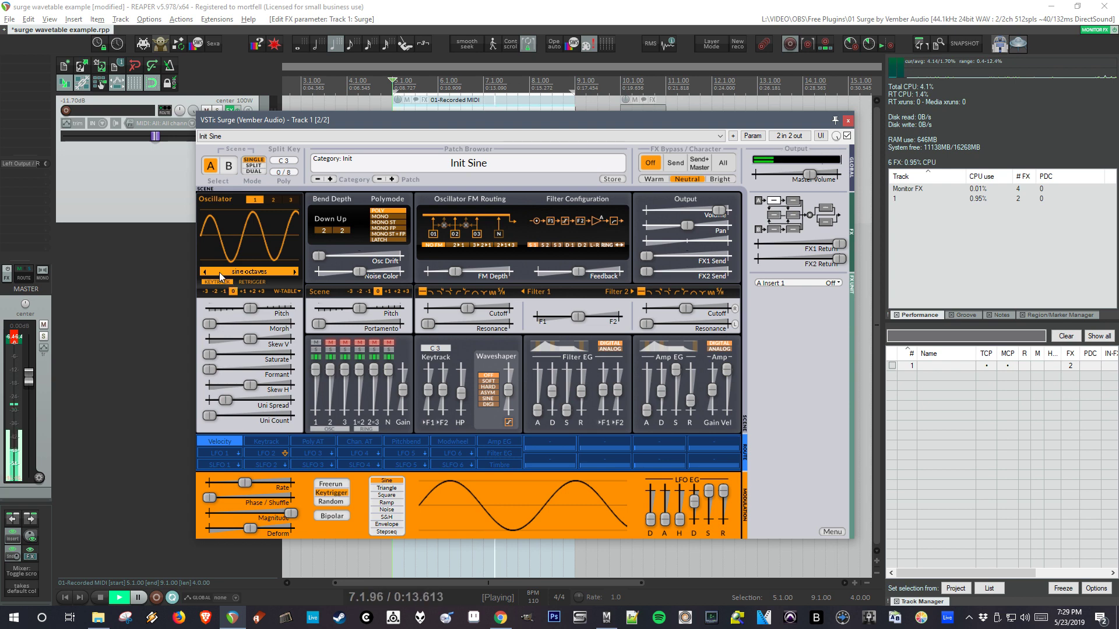
{"action": "left_click", "coordinate": [253, 274]}
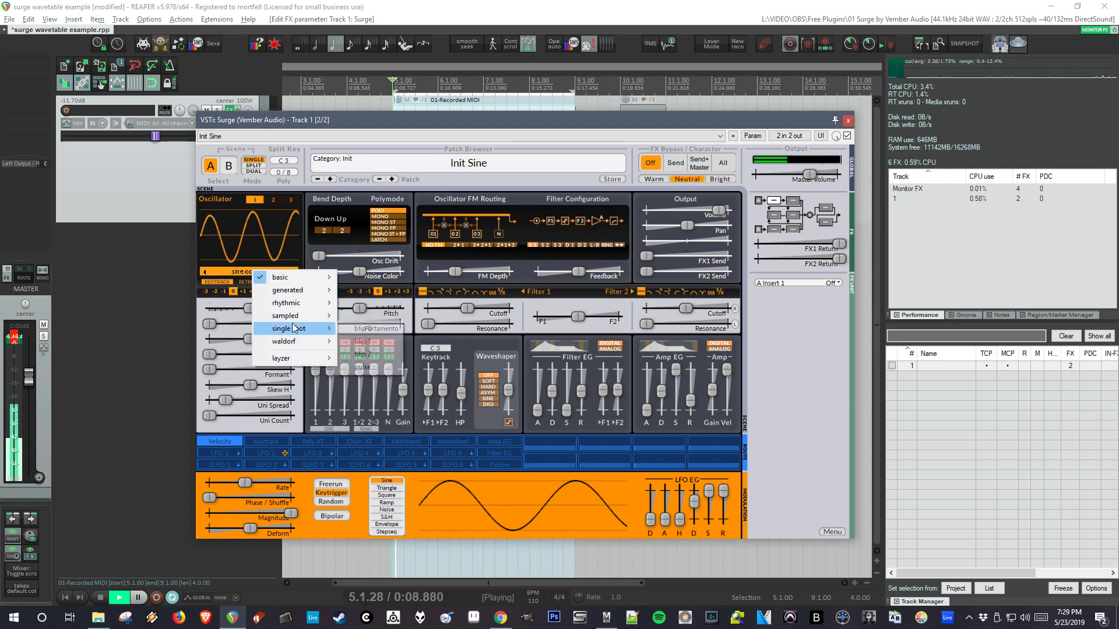
{"action": "mouse_move", "coordinate": [300, 296]}
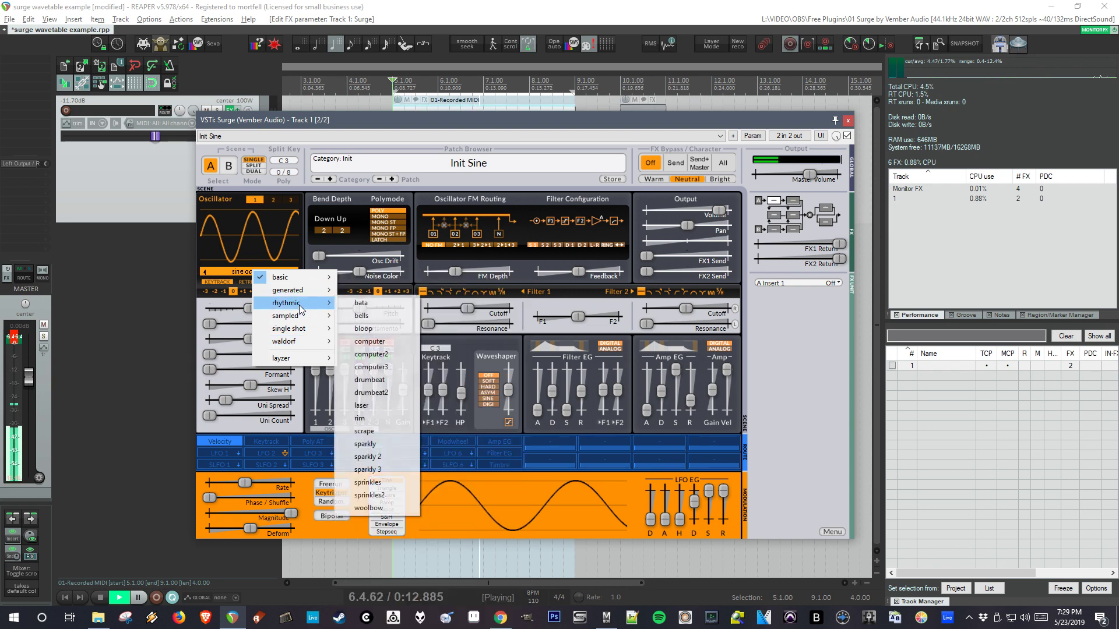
{"action": "left_click", "coordinate": [361, 342]}
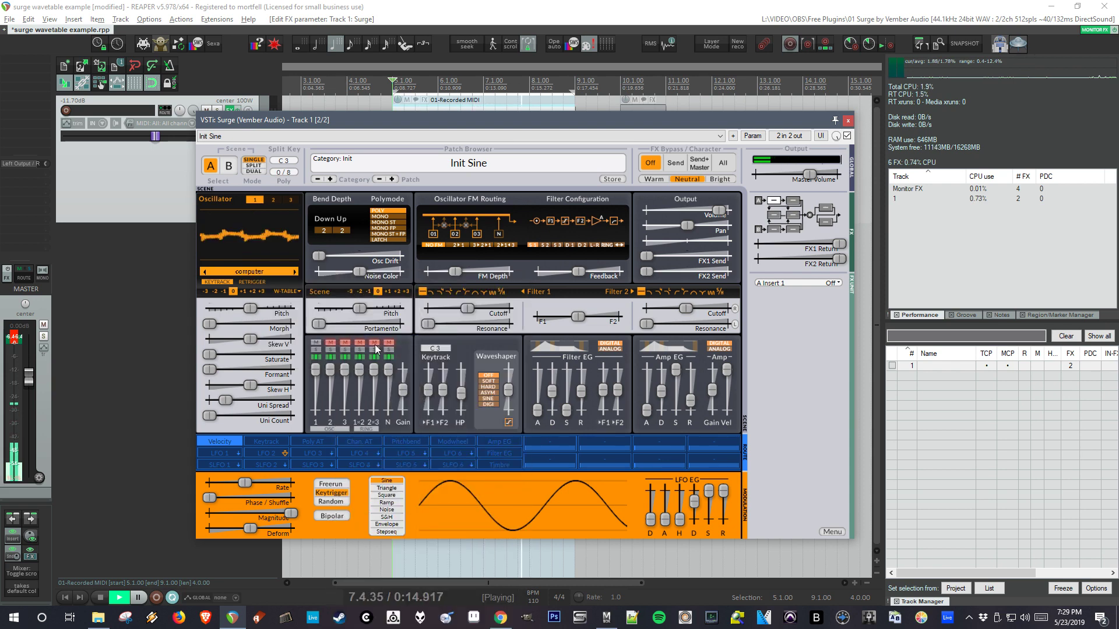
{"action": "left_click_drag", "start_coordinate": [210, 324], "coordinate": [276, 324]}
- Replace it with the basic > sine octaves wavetable
{"action": "left_click", "coordinate": [251, 273]}
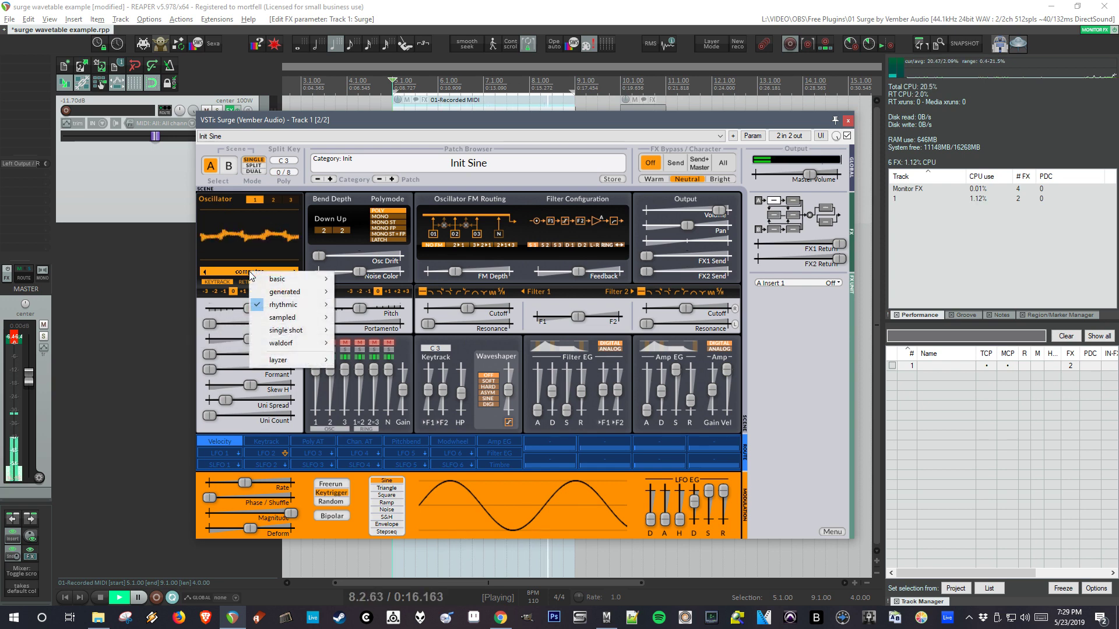
{"action": "mouse_move", "coordinate": [289, 281]}
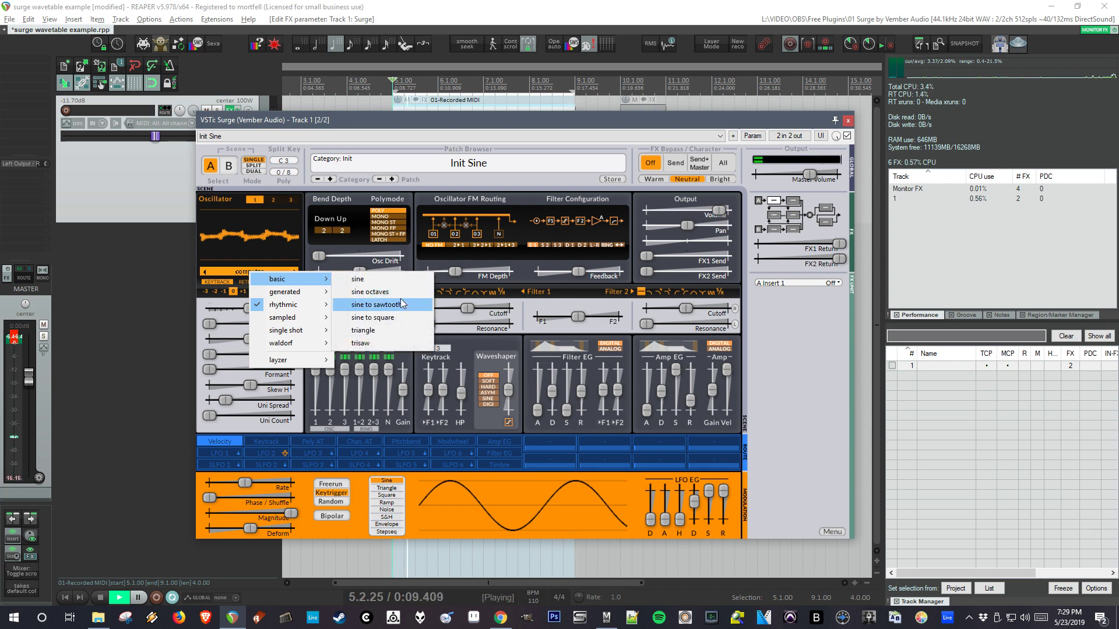
{"action": "left_click", "coordinate": [364, 291]}
- Sweep the sine octaves Morph up to 58.1% and reset Skew V to its centre
{"action": "left_click_drag", "start_coordinate": [221, 325], "coordinate": [231, 367]}
{"action": "double_click", "coordinate": [268, 339]}
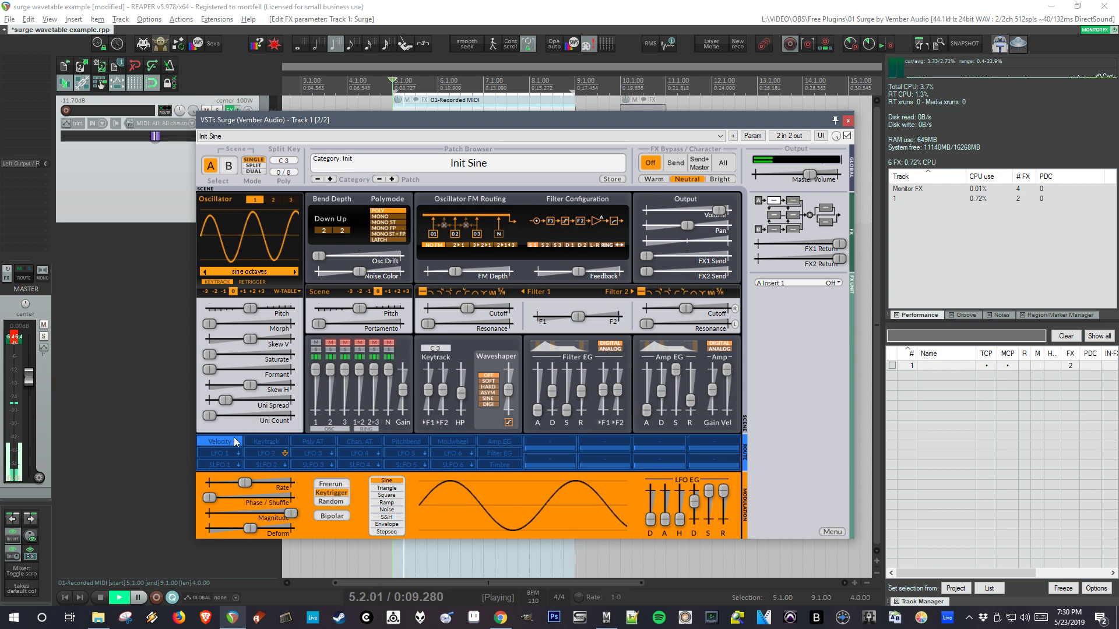
- Arm LFO 3 and assign it to modulate the wavetable's Skew V and Morph position
{"action": "left_click", "coordinate": [309, 454]}
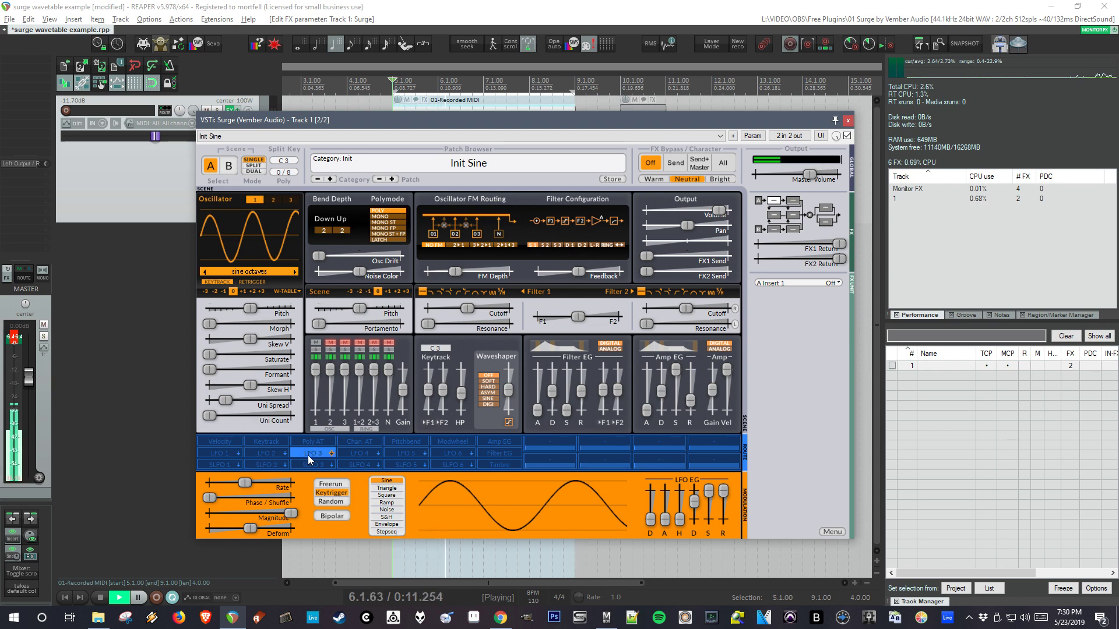
{"action": "left_click", "coordinate": [308, 457]}
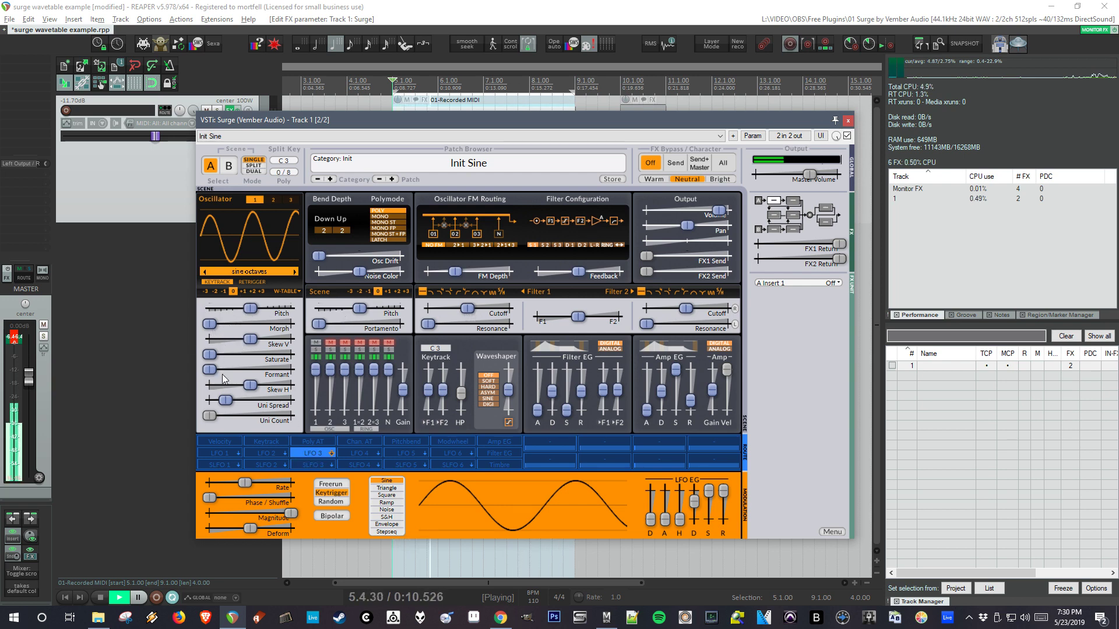
{"action": "left_click_drag", "start_coordinate": [249, 339], "coordinate": [268, 339]}
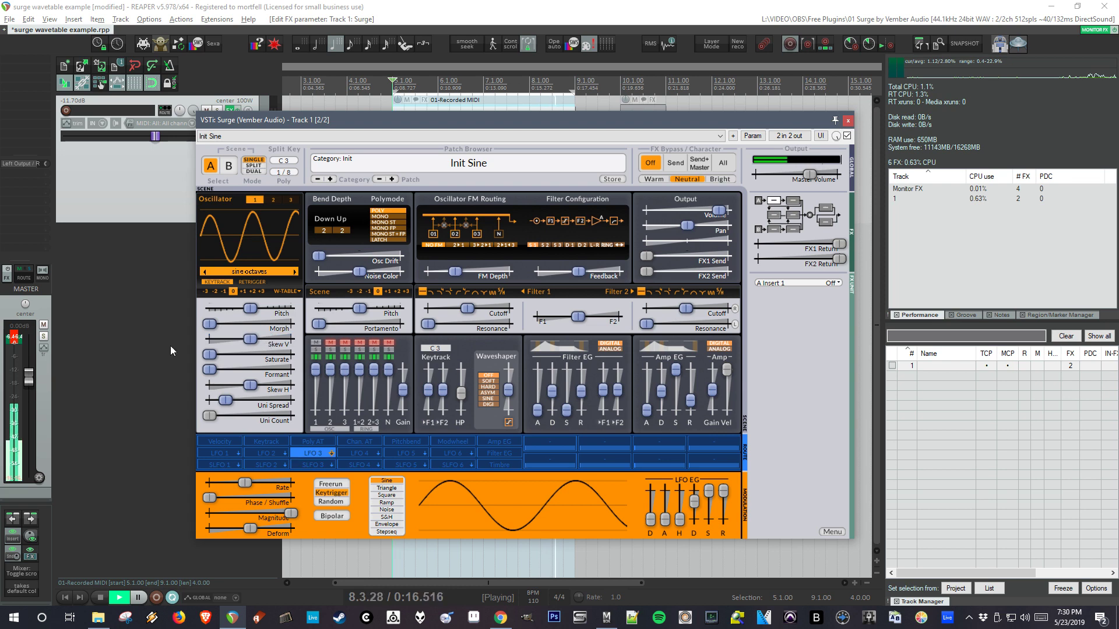
{"action": "left_click_drag", "start_coordinate": [209, 324], "coordinate": [234, 328]}
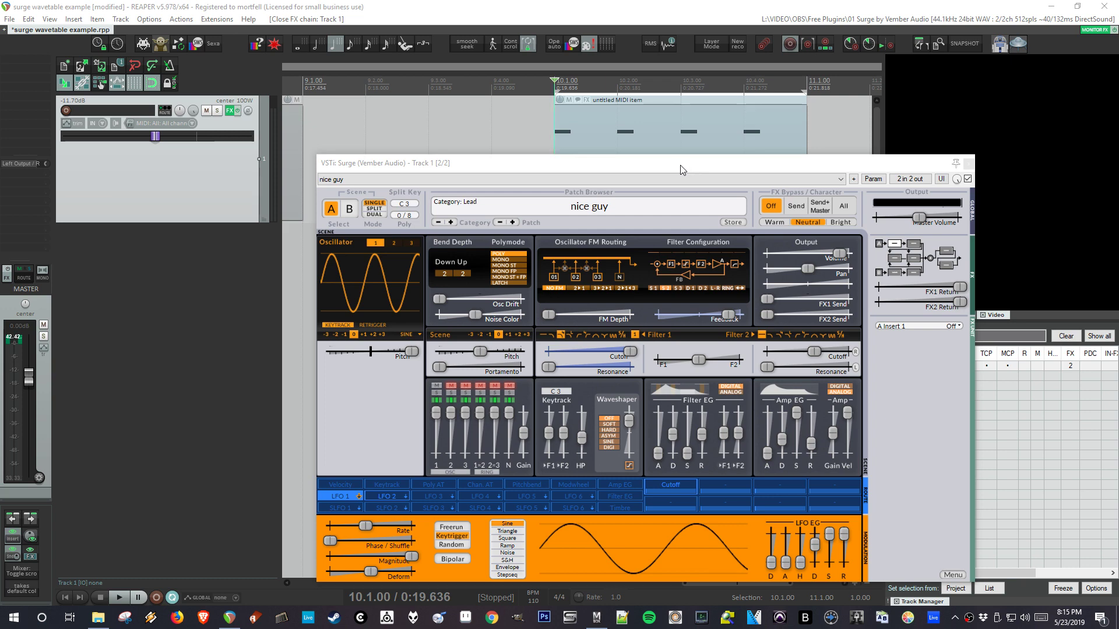
- Load the Init > Init Sine patch and raise the master volume slightly
{"action": "left_click", "coordinate": [595, 213]}
{"action": "mouse_move", "coordinate": [645, 198]}
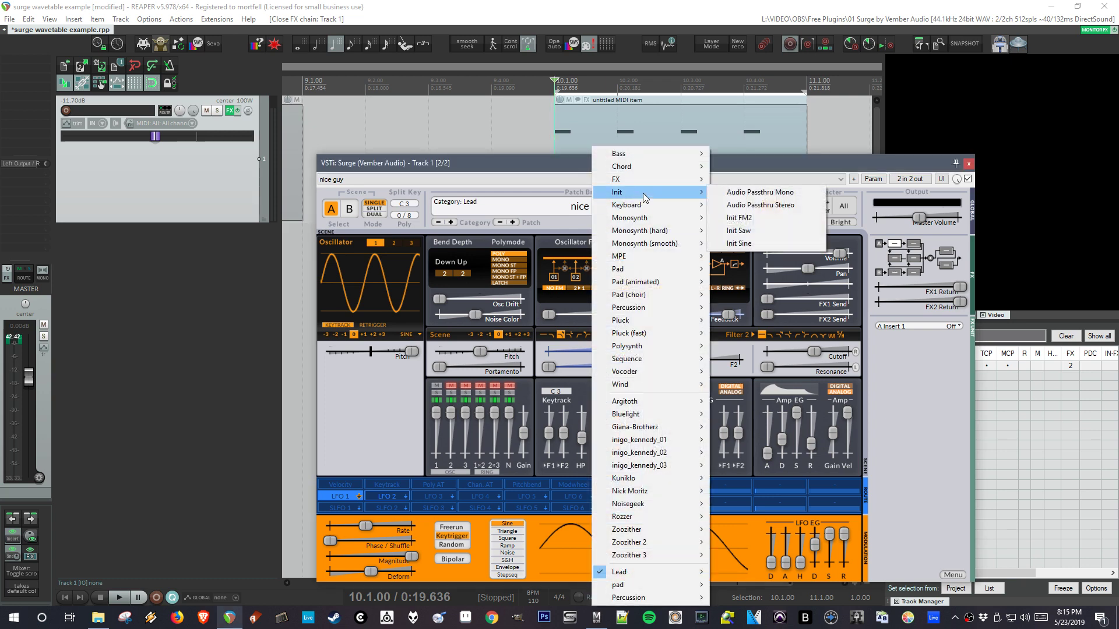
{"action": "left_click", "coordinate": [739, 244]}
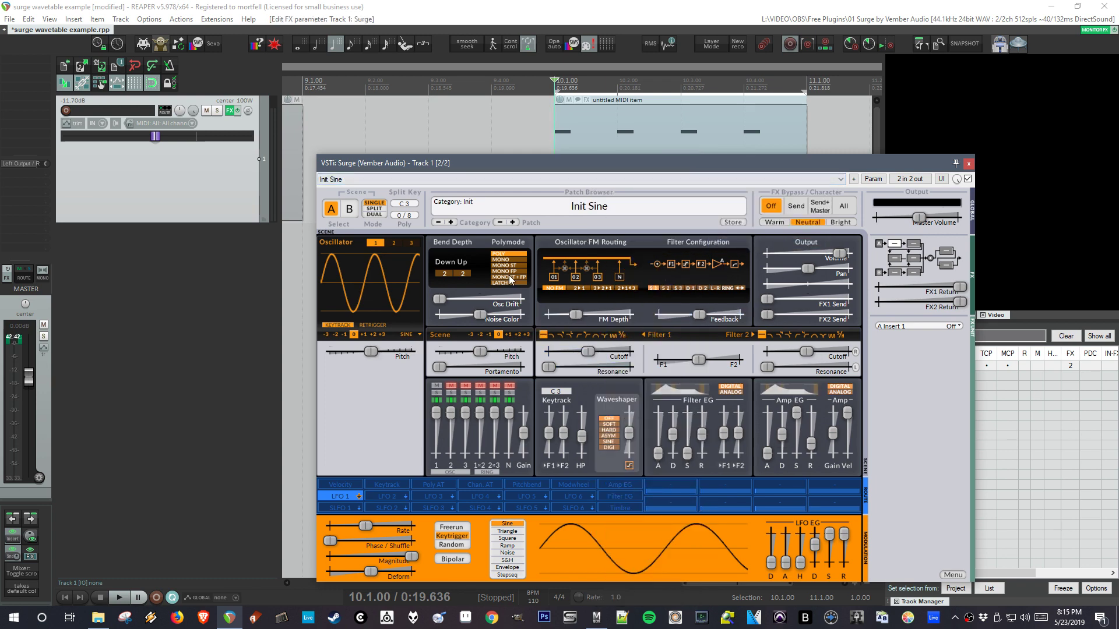
{"action": "left_click_drag", "start_coordinate": [924, 222], "coordinate": [933, 222]}
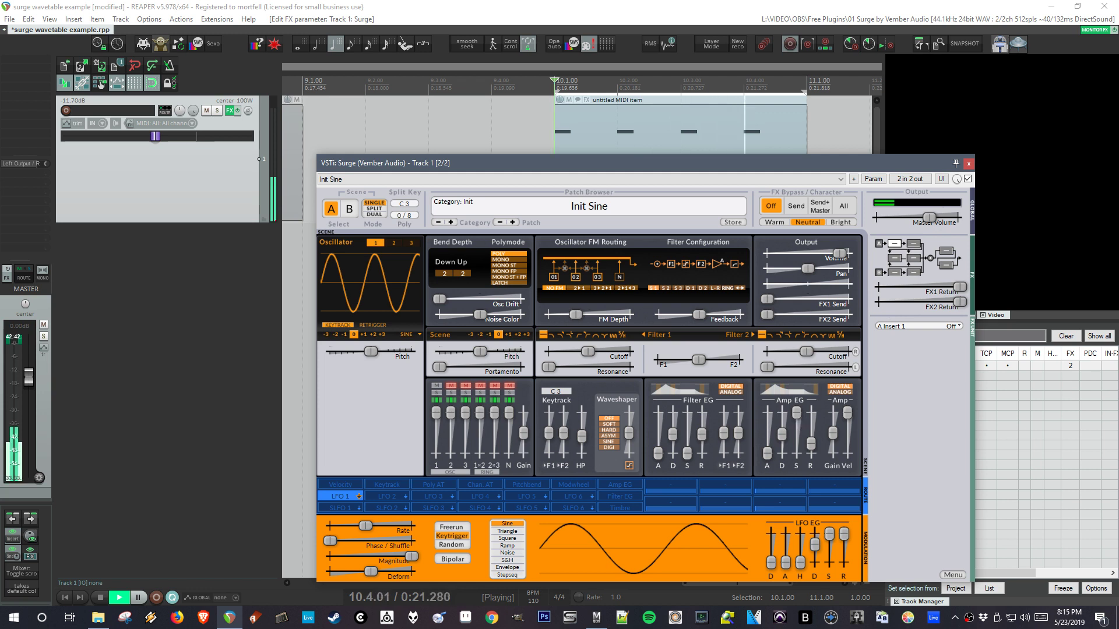
- Lower the amp envelope sustain and nudge its decay and release up slightly
{"action": "left_click_drag", "start_coordinate": [796, 412], "coordinate": [814, 449]}
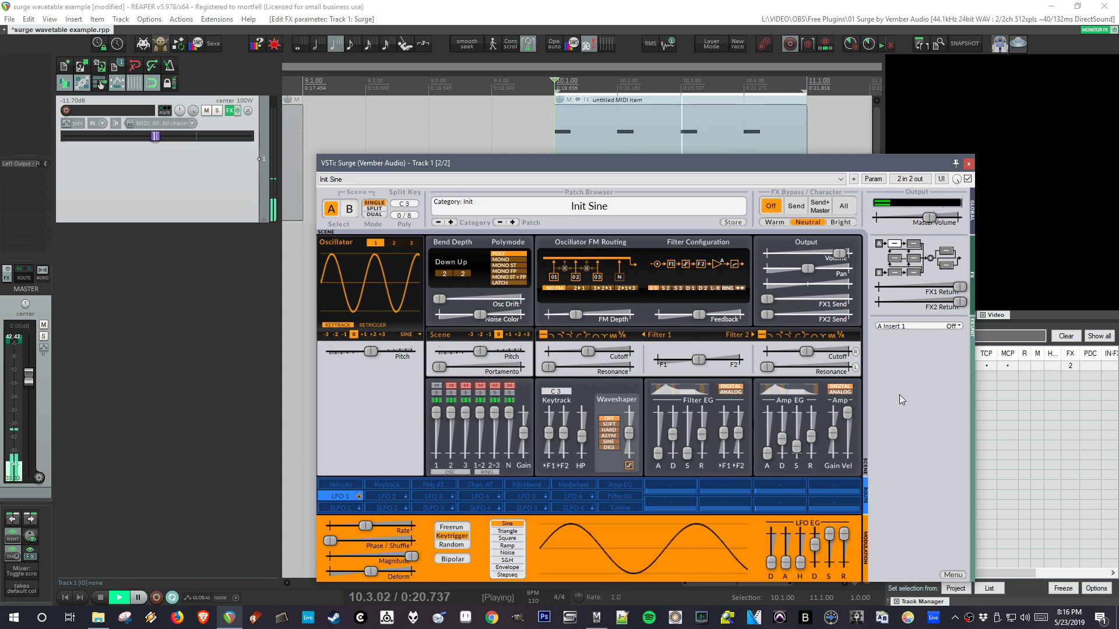
{"action": "left_click", "coordinate": [782, 442]}
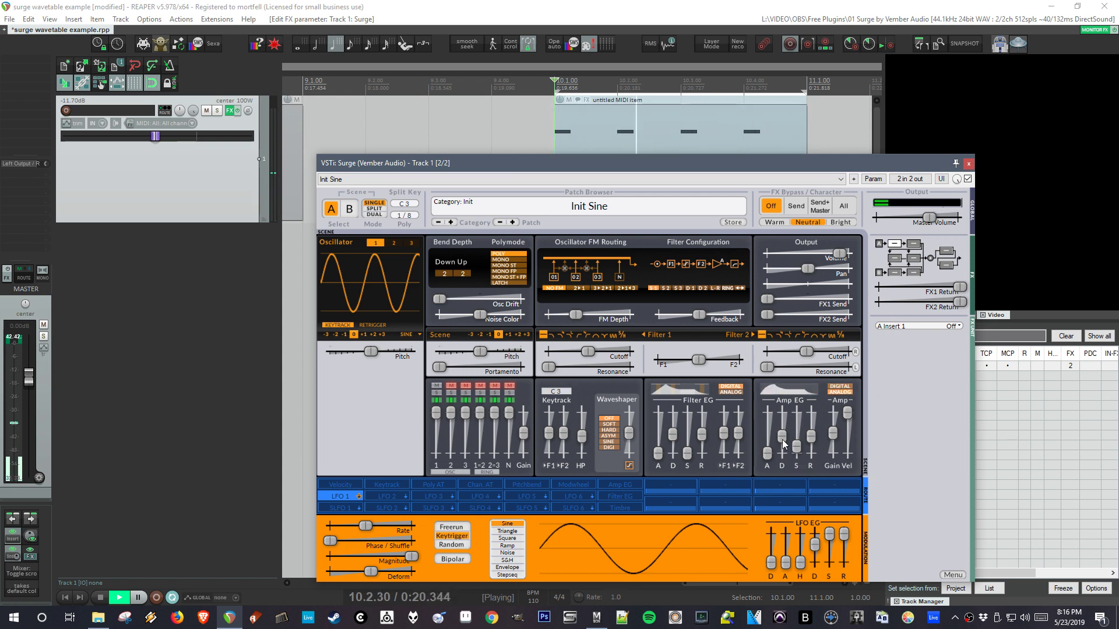
{"action": "left_click", "coordinate": [783, 444]}
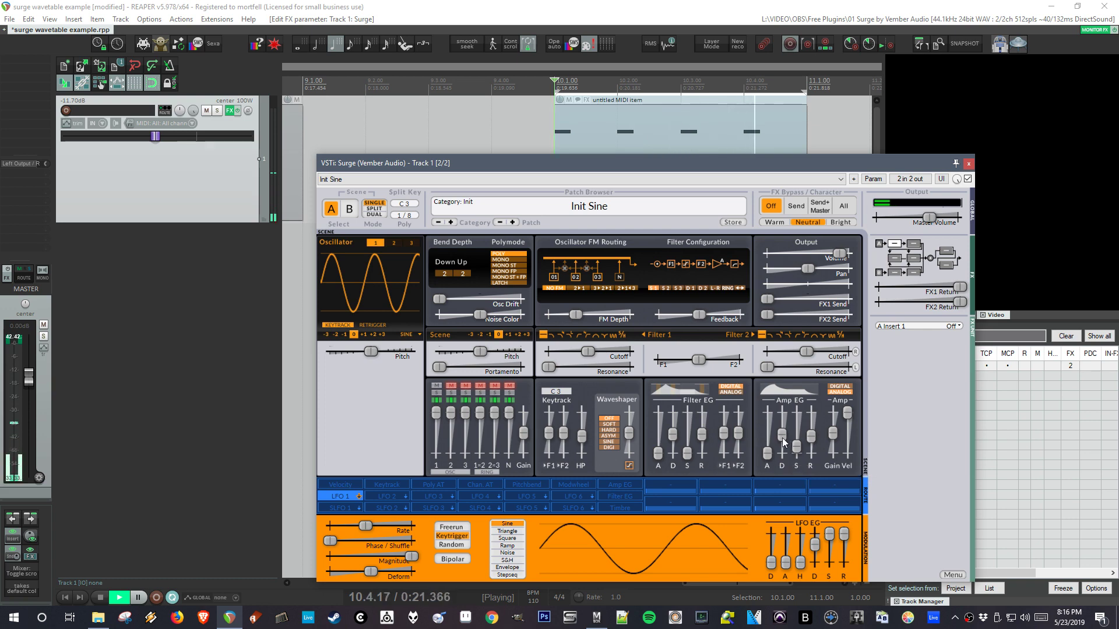
{"action": "left_click", "coordinate": [813, 436]}
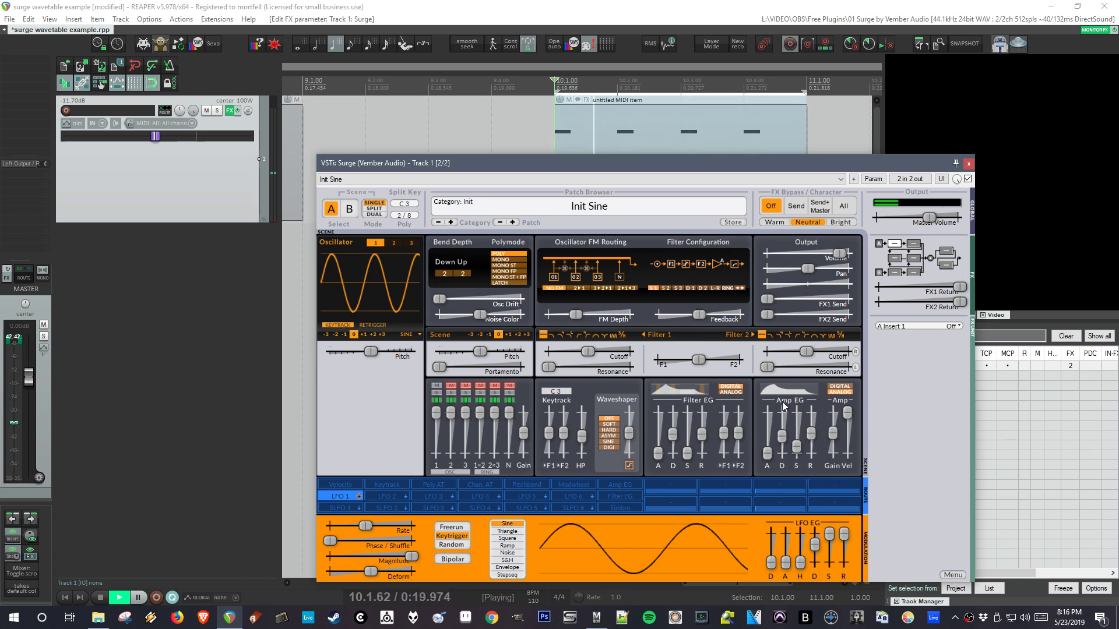
{"action": "left_click_drag", "start_coordinate": [711, 169], "coordinate": [533, 166]}
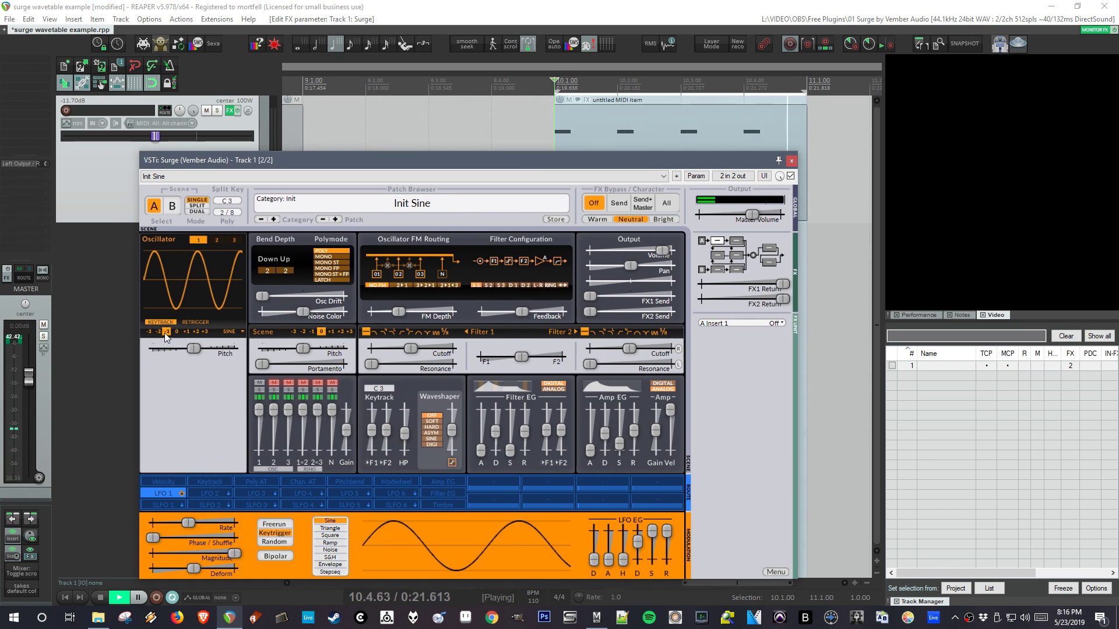
- Set master volume to -12.14 dB, make LFO 1 an Envelope, and route it to oscillator pitch
{"action": "left_click_drag", "start_coordinate": [764, 214], "coordinate": [770, 225]}
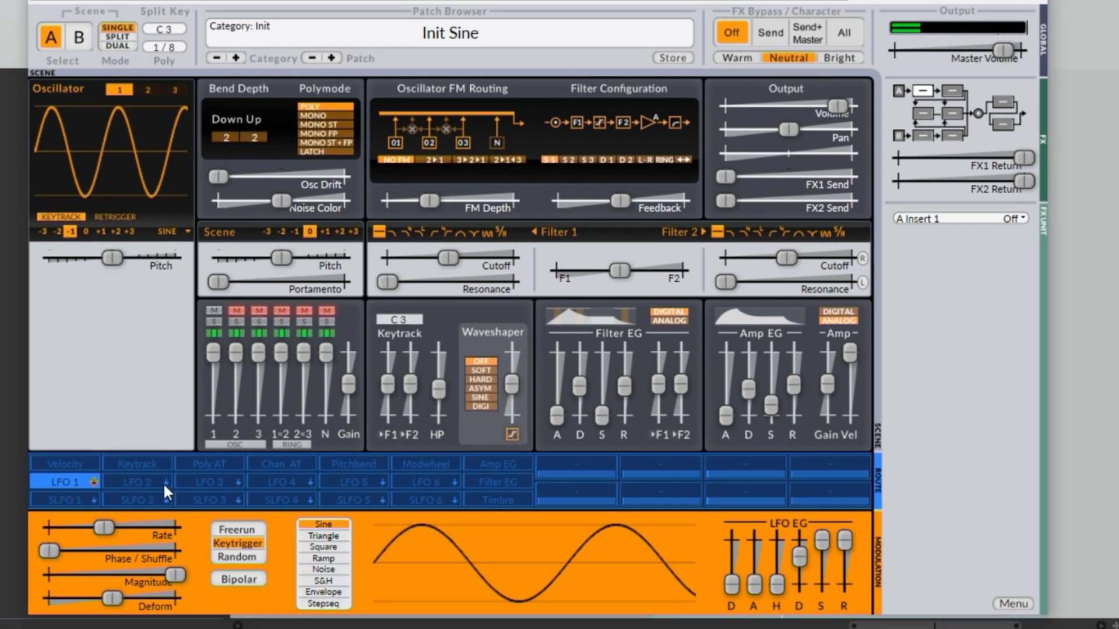
{"action": "left_click", "coordinate": [208, 484]}
{"action": "left_click", "coordinate": [85, 483]}
{"action": "left_click", "coordinate": [320, 591]}
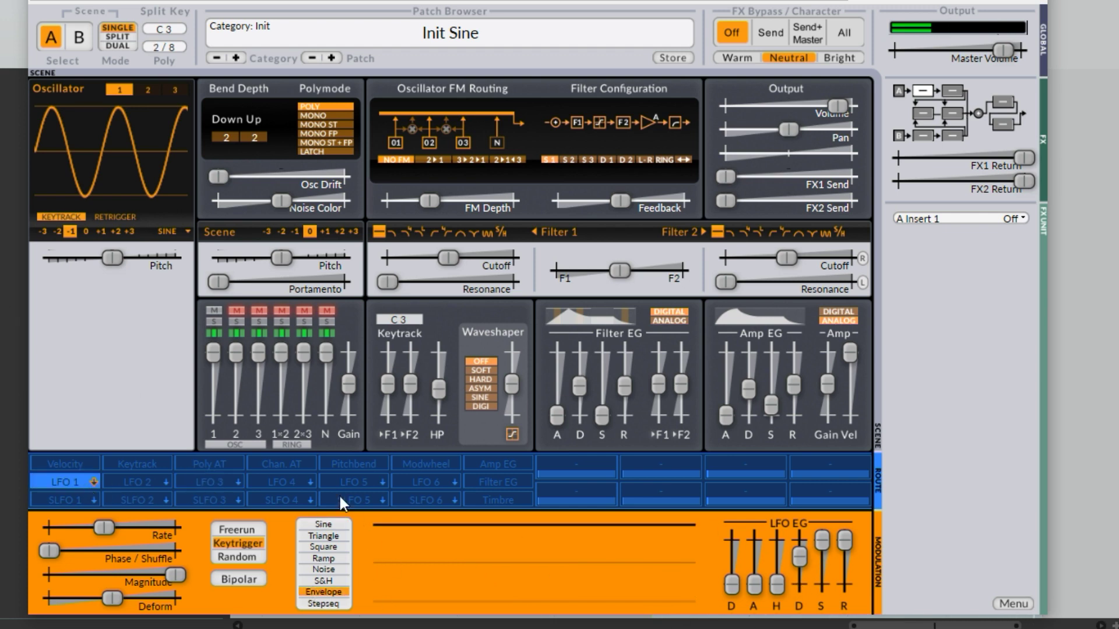
{"action": "left_click", "coordinate": [62, 481]}
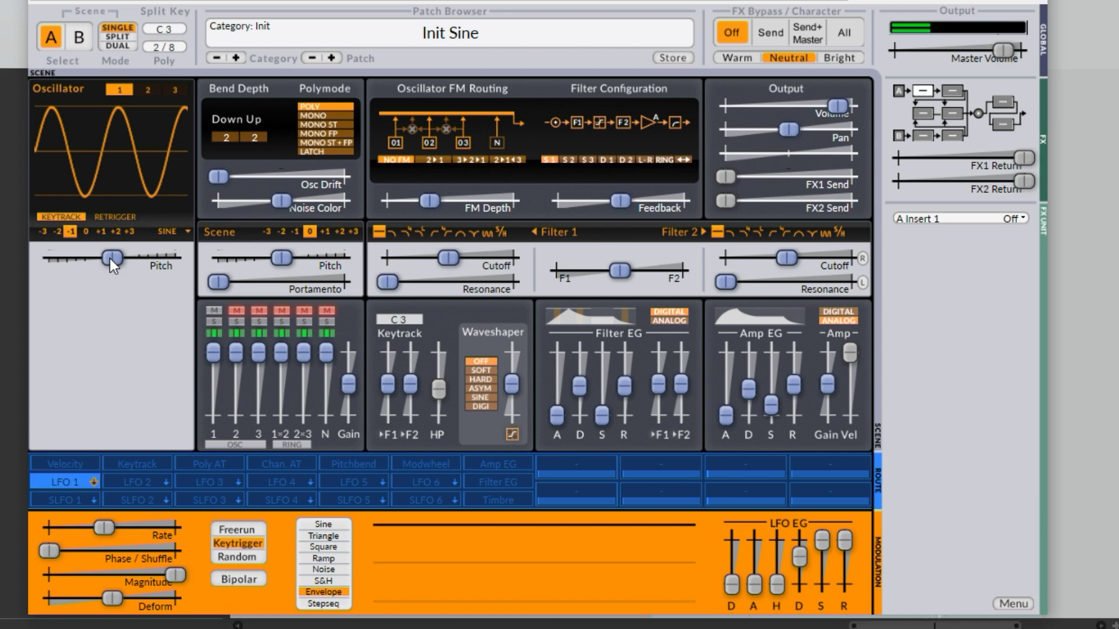
{"action": "left_click_drag", "start_coordinate": [110, 257], "coordinate": [175, 257]}
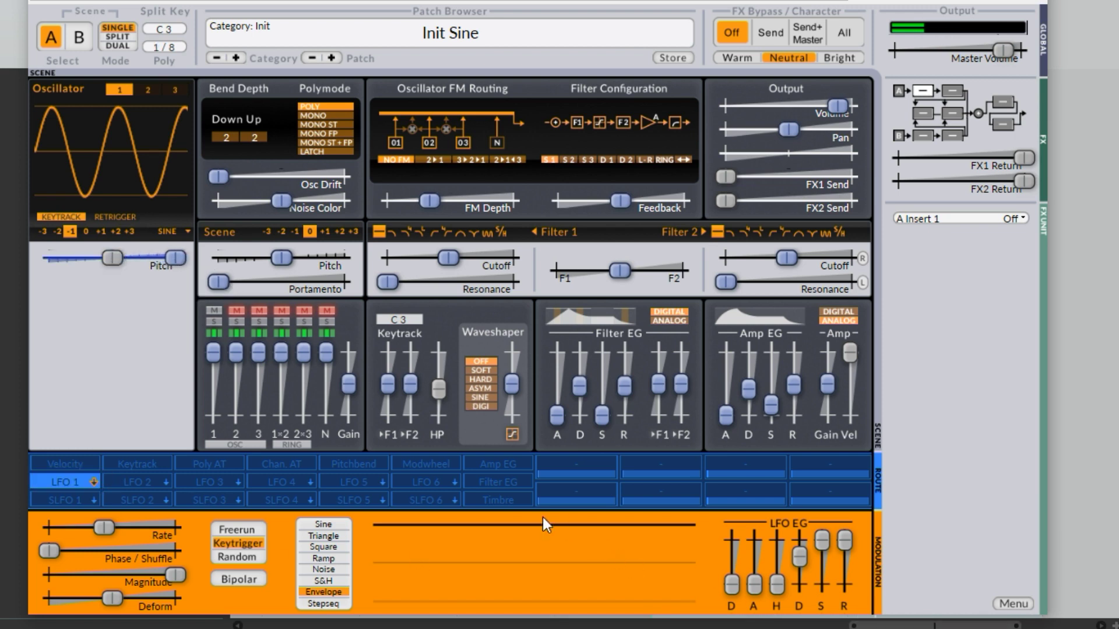
- Drop the LFO 1 envelope sustain to zero, adjust its deform, and fine-tune pitch depth
{"action": "left_click_drag", "start_coordinate": [820, 545], "coordinate": [802, 579]}
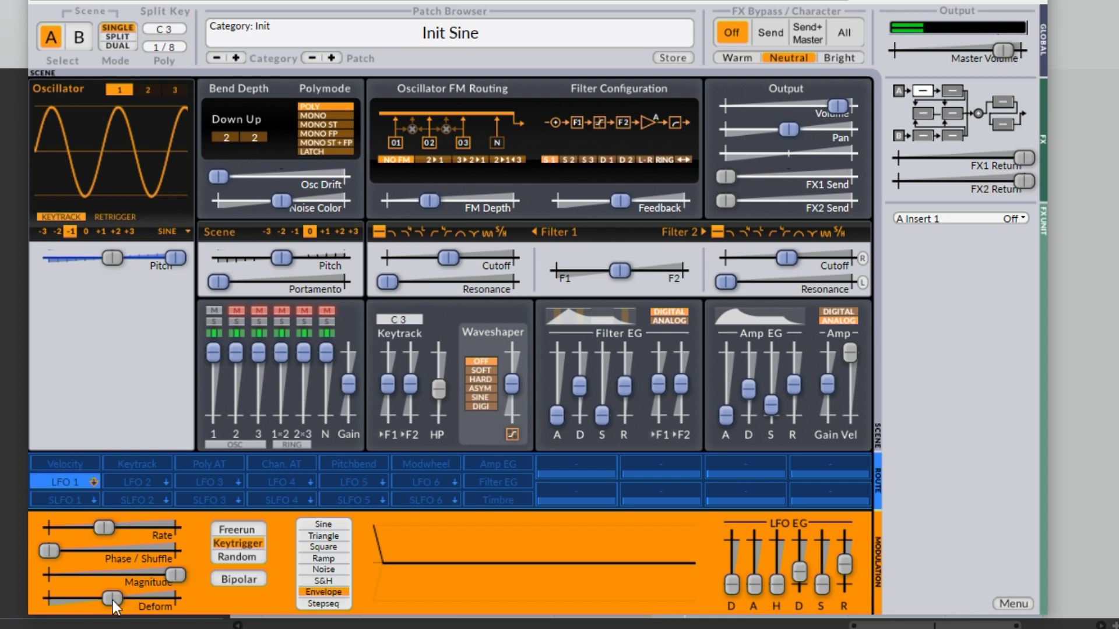
{"action": "left_click_drag", "start_coordinate": [109, 600], "coordinate": [151, 598]}
{"action": "mouse_move", "coordinate": [175, 257]}
{"action": "left_mouse_down"}
{"action": "mouse_move", "coordinate": [146, 258]}
{"action": "mouse_move", "coordinate": [175, 258]}
{"action": "left_mouse_up"}
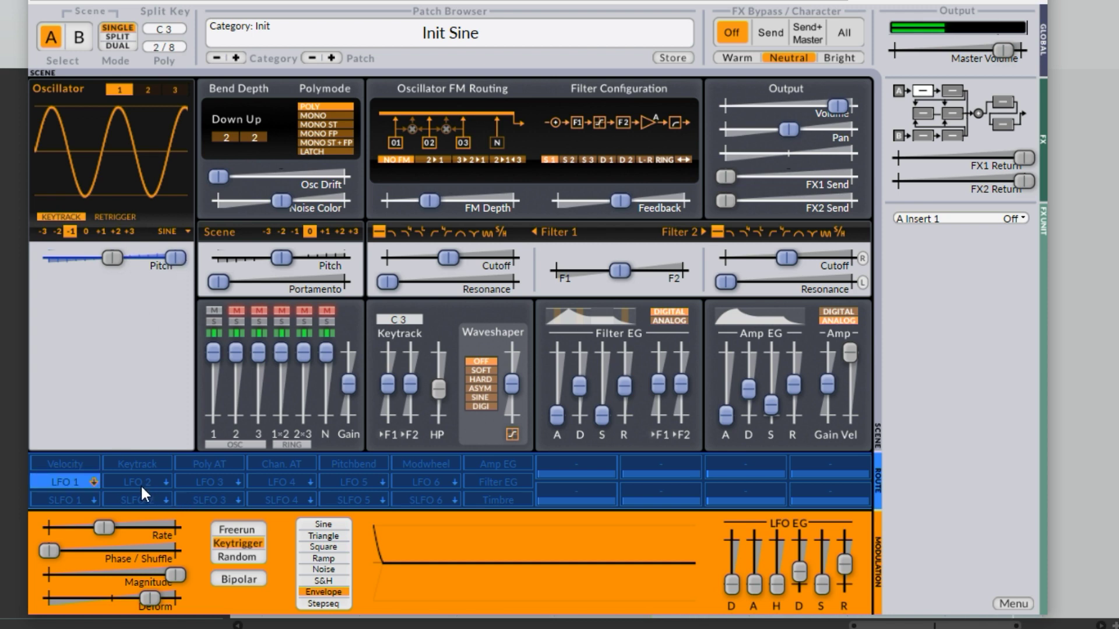
- Copy LFO 1's envelope and paste it into LFO 2
{"action": "right_click", "coordinate": [76, 484]}
{"action": "left_click", "coordinate": [140, 571]}
{"action": "left_click", "coordinate": [141, 481]}
{"action": "right_click", "coordinate": [142, 481]}
{"action": "left_click", "coordinate": [210, 550]}
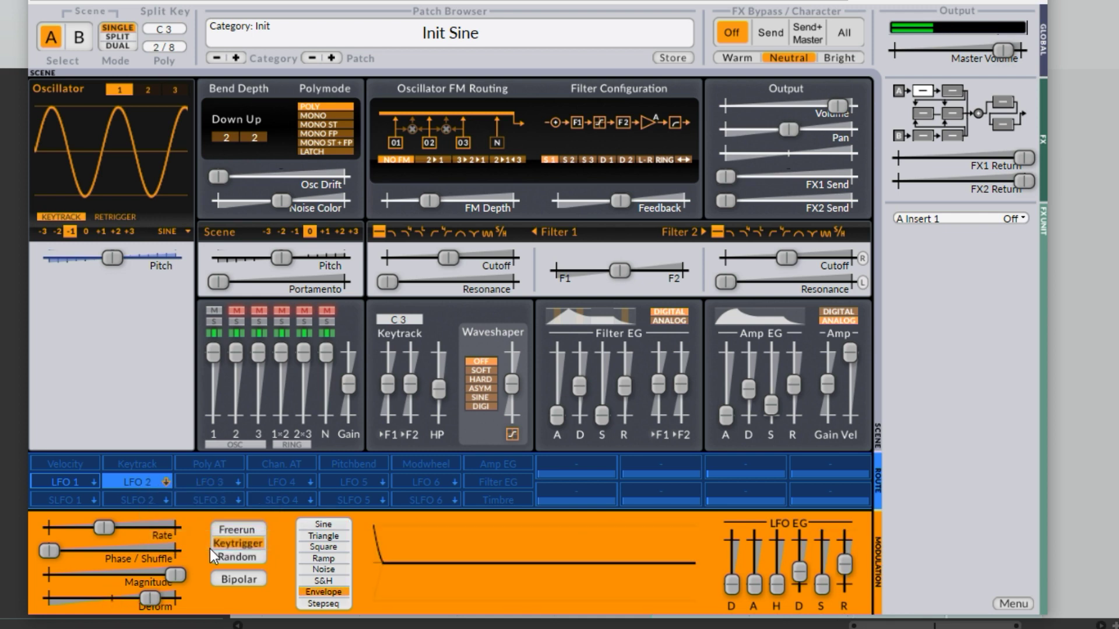
- Route LFO 2 to the oscillator pitch and lower its EG release to 0.163 s
{"action": "left_click", "coordinate": [144, 475]}
{"action": "left_click_drag", "start_coordinate": [107, 254], "coordinate": [178, 259]}
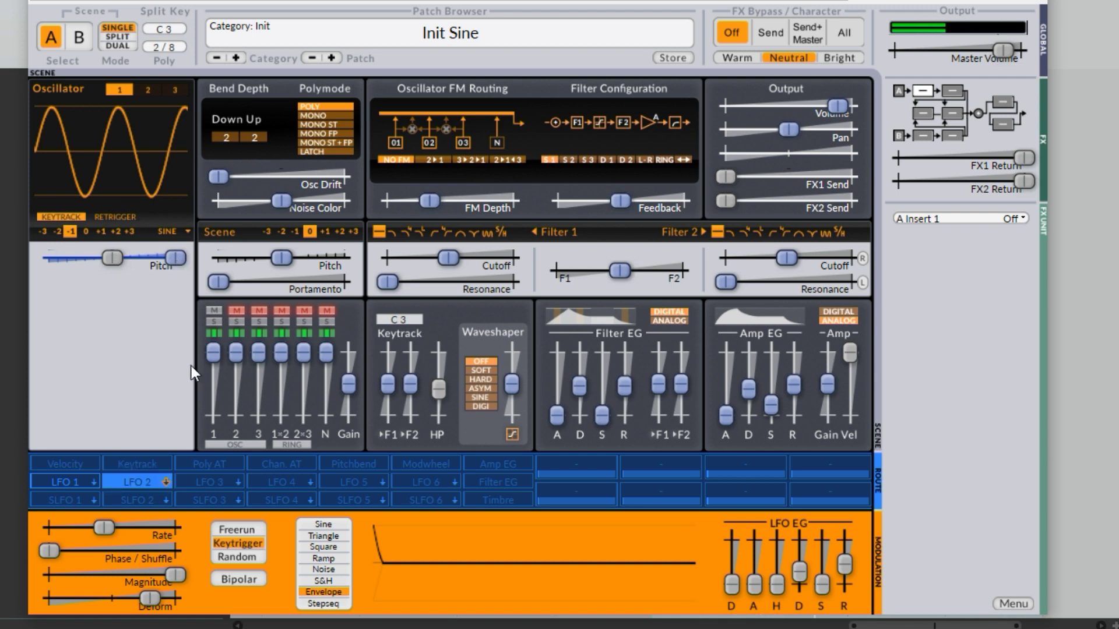
{"action": "left_click", "coordinate": [142, 480]}
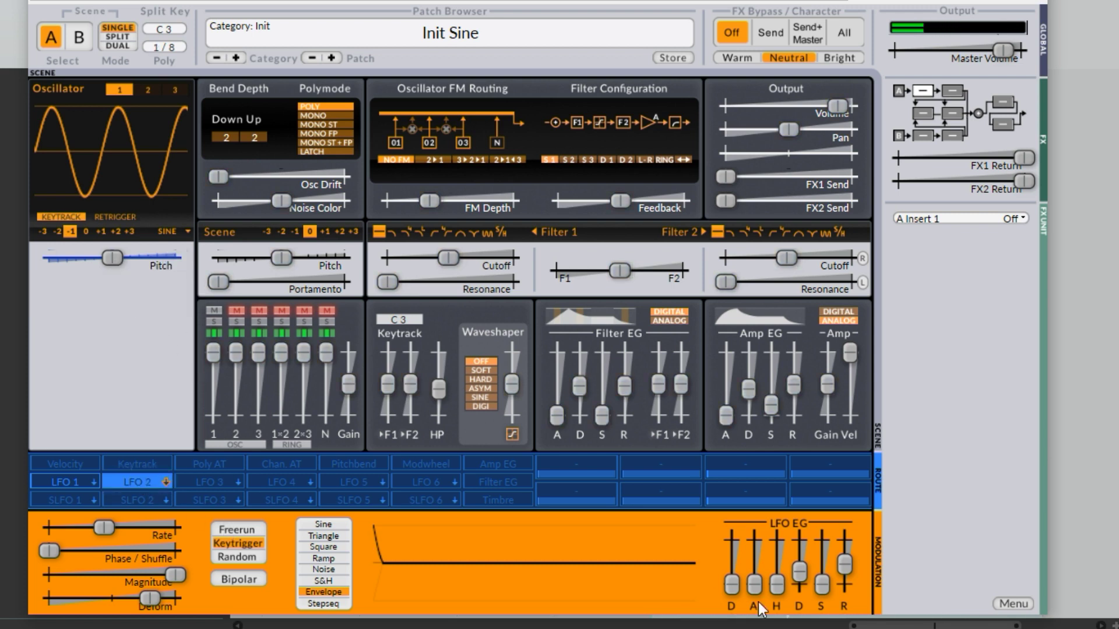
{"action": "mouse_move", "coordinate": [845, 565]}
{"action": "left_mouse_down"}
{"action": "mouse_move", "coordinate": [803, 585]}
{"action": "mouse_move", "coordinate": [851, 581]}
{"action": "left_mouse_up"}
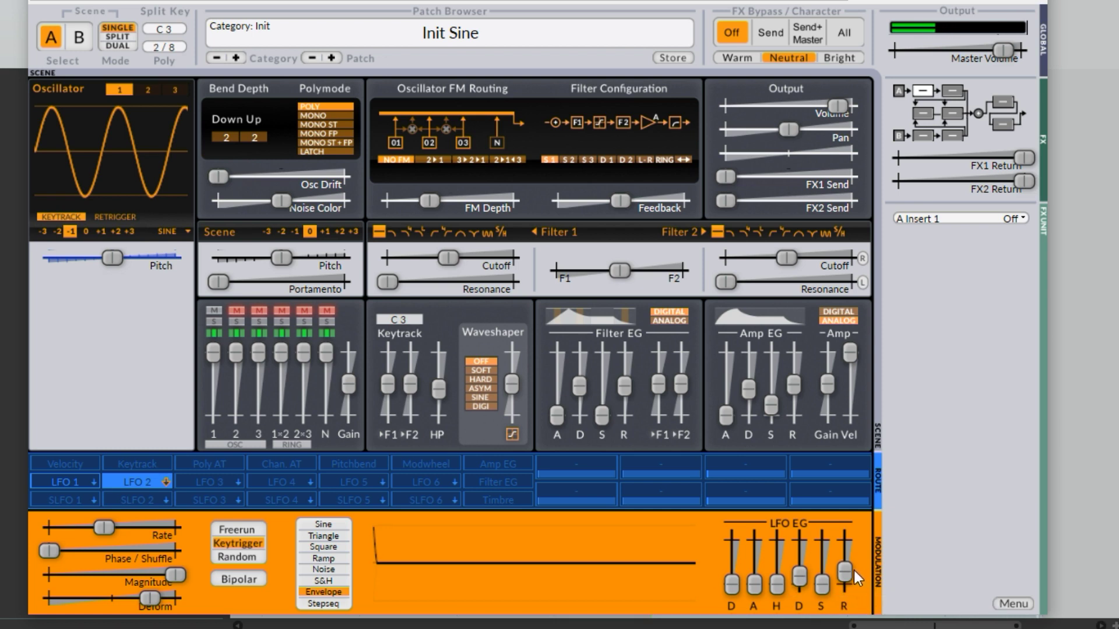
- Change oscillator 1's type from Sine to FM2
{"action": "left_click", "coordinate": [167, 232]}
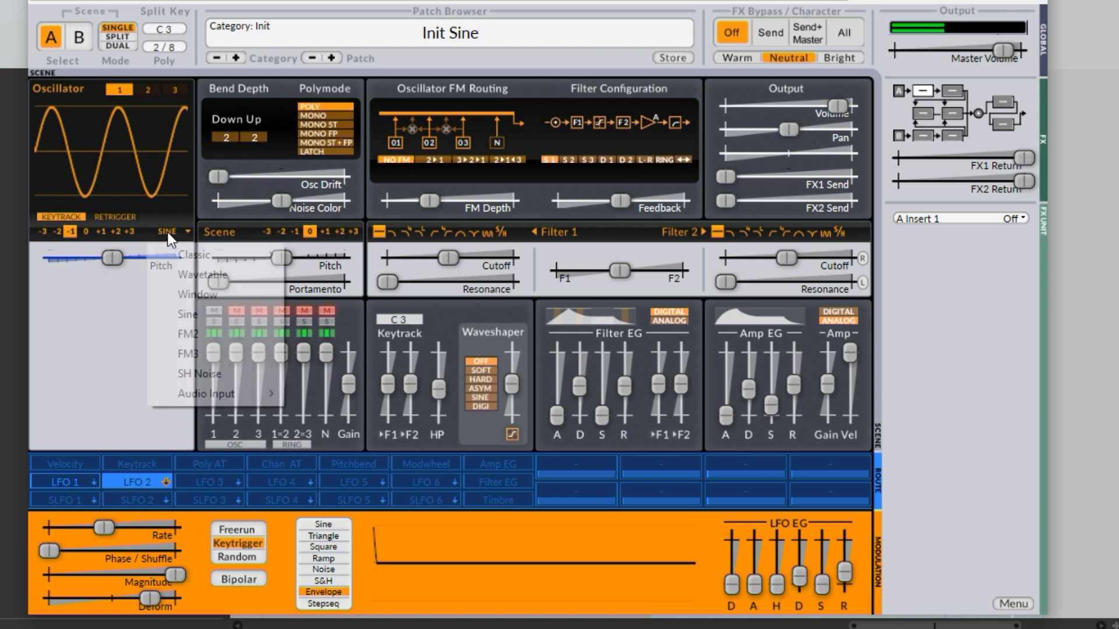
{"action": "left_click", "coordinate": [138, 214]}
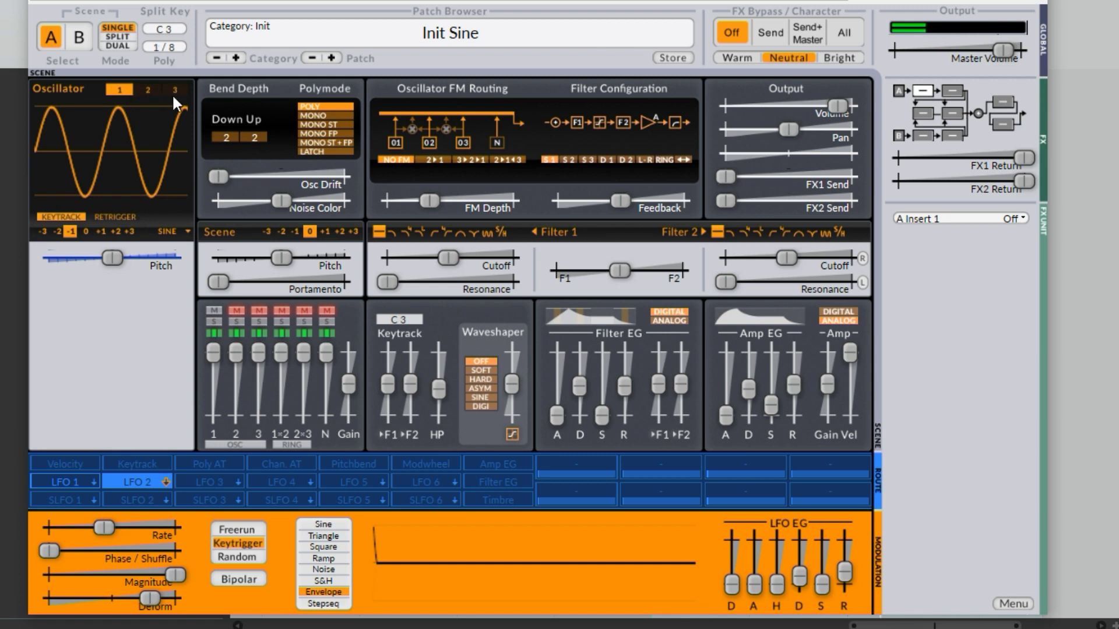
{"action": "left_click", "coordinate": [169, 233]}
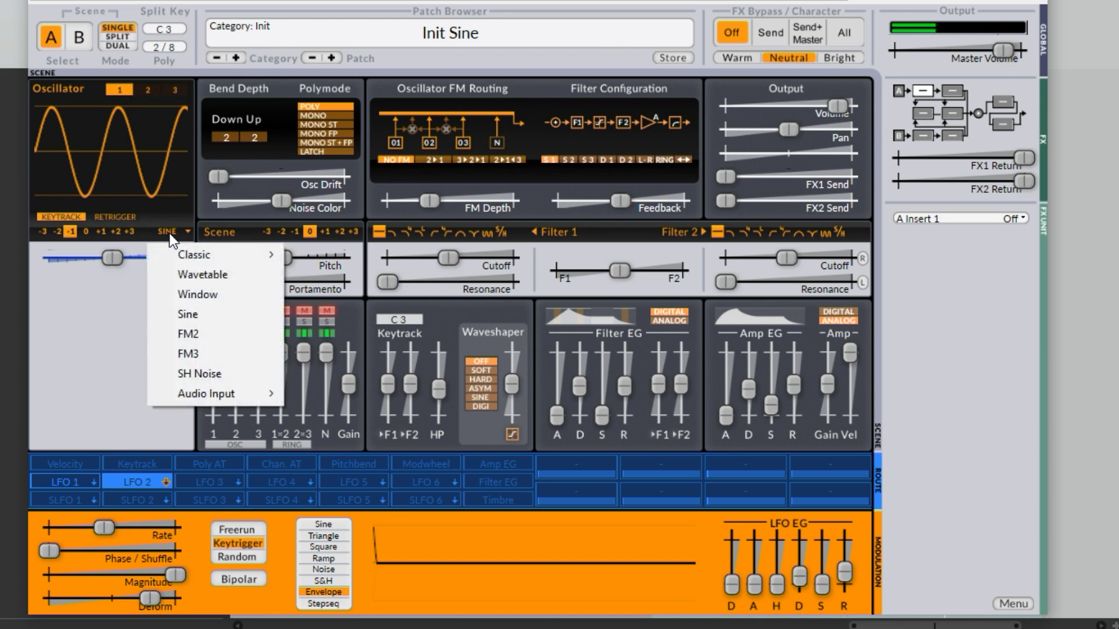
{"action": "left_click", "coordinate": [208, 337]}
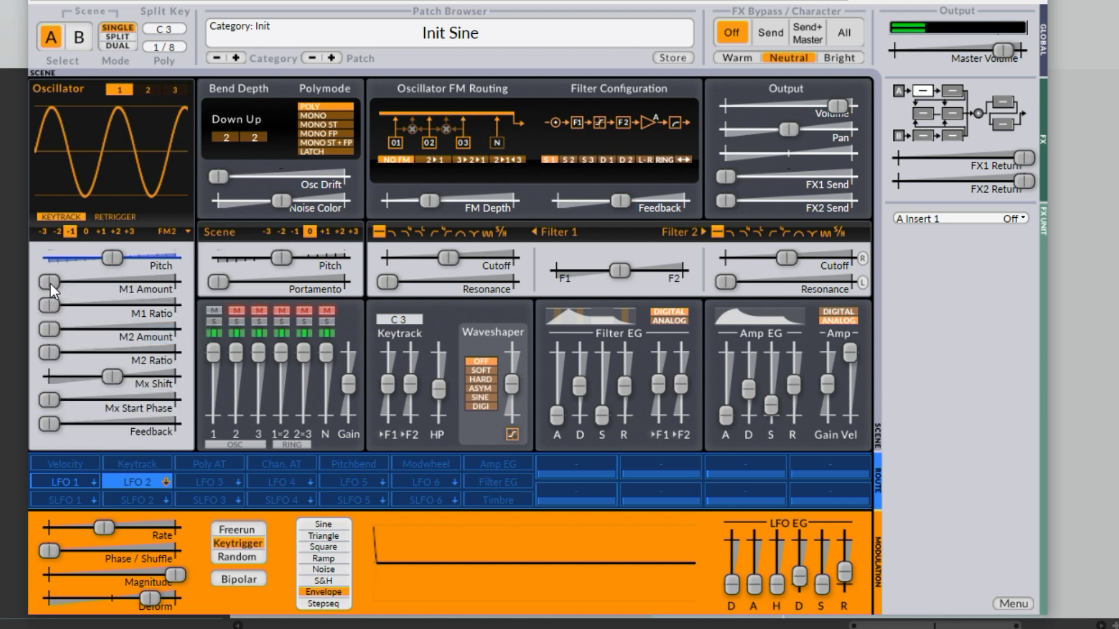
- Experiment with FM2's M1 and M2 Amount, leaving M1 Amount around 62%
{"action": "left_click_drag", "start_coordinate": [50, 284], "coordinate": [67, 303]}
{"action": "left_click_drag", "start_coordinate": [49, 282], "coordinate": [100, 282]}
{"action": "mouse_move", "coordinate": [49, 330]}
{"action": "left_mouse_down"}
{"action": "mouse_move", "coordinate": [89, 330]}
{"action": "mouse_move", "coordinate": [49, 330]}
{"action": "left_mouse_up"}
{"action": "left_click_drag", "start_coordinate": [99, 282], "coordinate": [50, 282]}
{"action": "left_click", "coordinate": [148, 89]}
{"action": "left_click", "coordinate": [127, 91]}
{"action": "mouse_move", "coordinate": [50, 282]}
{"action": "left_mouse_down"}
{"action": "mouse_move", "coordinate": [125, 282]}
{"action": "mouse_move", "coordinate": [50, 282]}
{"action": "left_mouse_up"}
- Copy LFO 2's envelope and paste it into LFO 3
{"action": "right_click", "coordinate": [147, 481]}
{"action": "left_click", "coordinate": [188, 567]}
{"action": "left_click", "coordinate": [208, 479]}
{"action": "right_click", "coordinate": [209, 484]}
{"action": "left_click", "coordinate": [249, 536]}
- Route LFO 3 to M1 Amount, set M1 Ratio to 7, and tune its envelope decay
{"action": "left_click_drag", "start_coordinate": [839, 577], "coordinate": [798, 569]}
{"action": "left_click_drag", "start_coordinate": [205, 481], "coordinate": [49, 305]}
{"action": "left_click", "coordinate": [225, 480]}
{"action": "left_click", "coordinate": [205, 477]}
{"action": "mouse_move", "coordinate": [69, 309]}
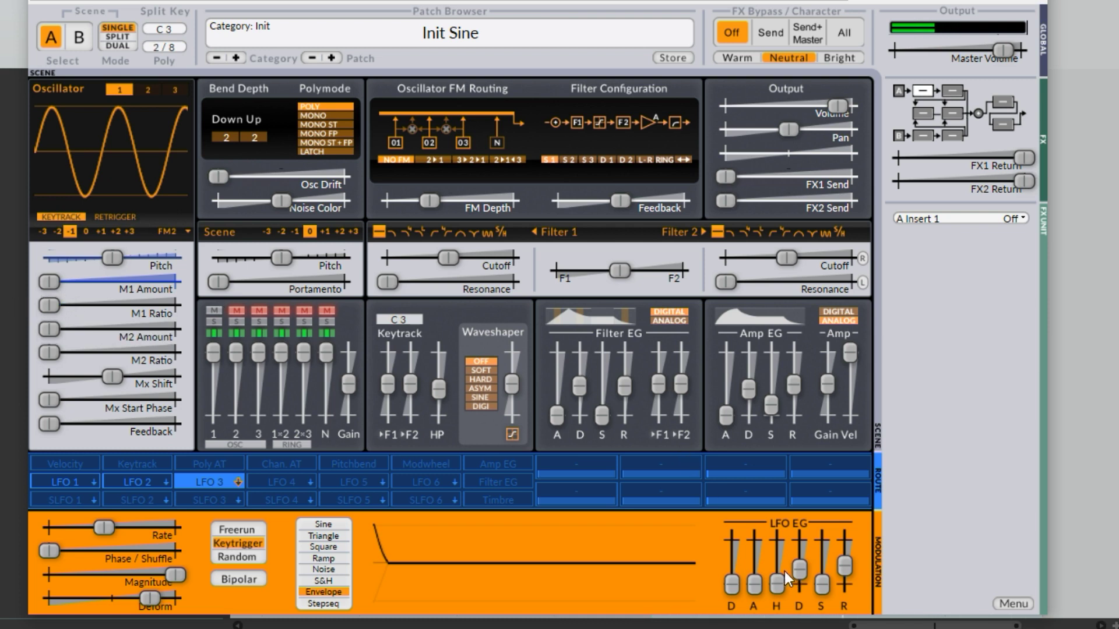
{"action": "left_click_drag", "start_coordinate": [800, 570], "coordinate": [844, 567]}
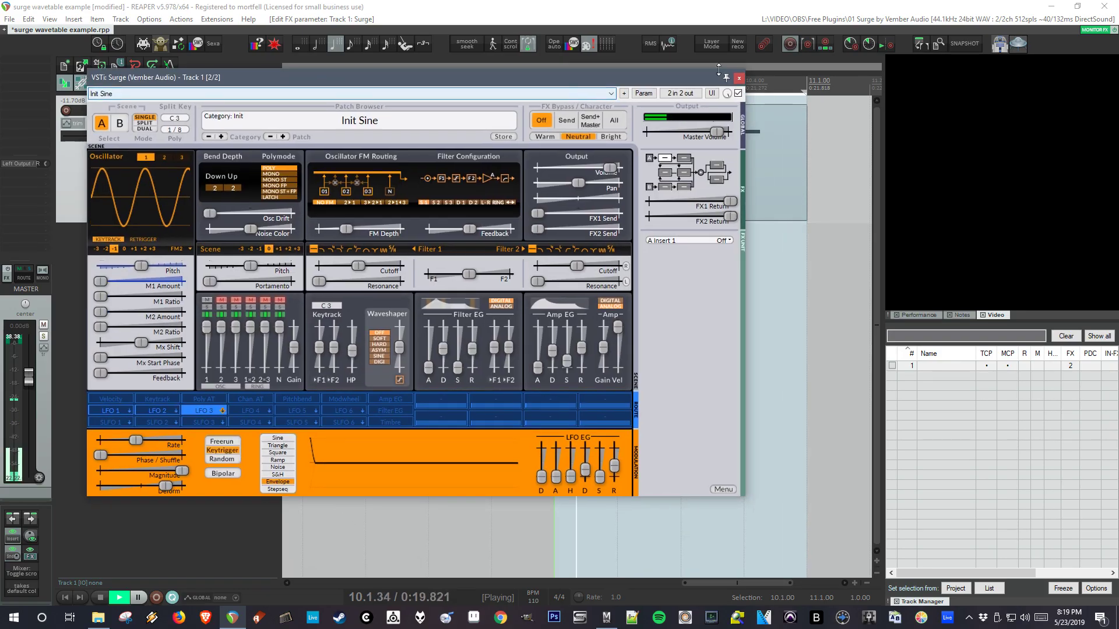
- Stop playback and zoom the Surge window to 125%
{"action": "key", "text": "space"}
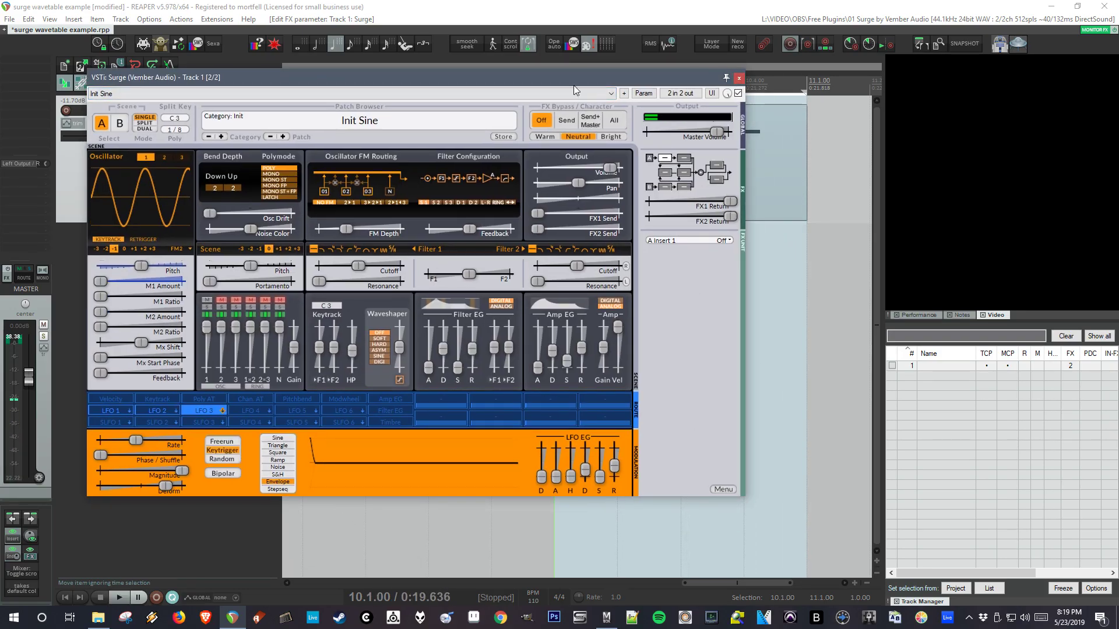
{"action": "left_click", "coordinate": [718, 493]}
{"action": "mouse_move", "coordinate": [757, 499]}
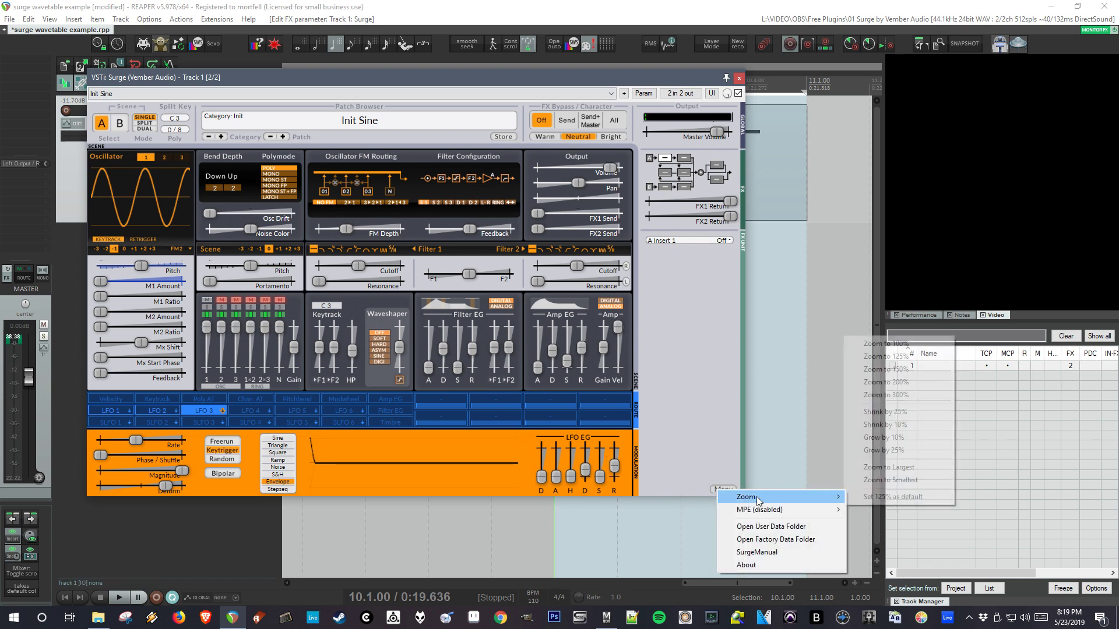
{"action": "left_click", "coordinate": [923, 356]}
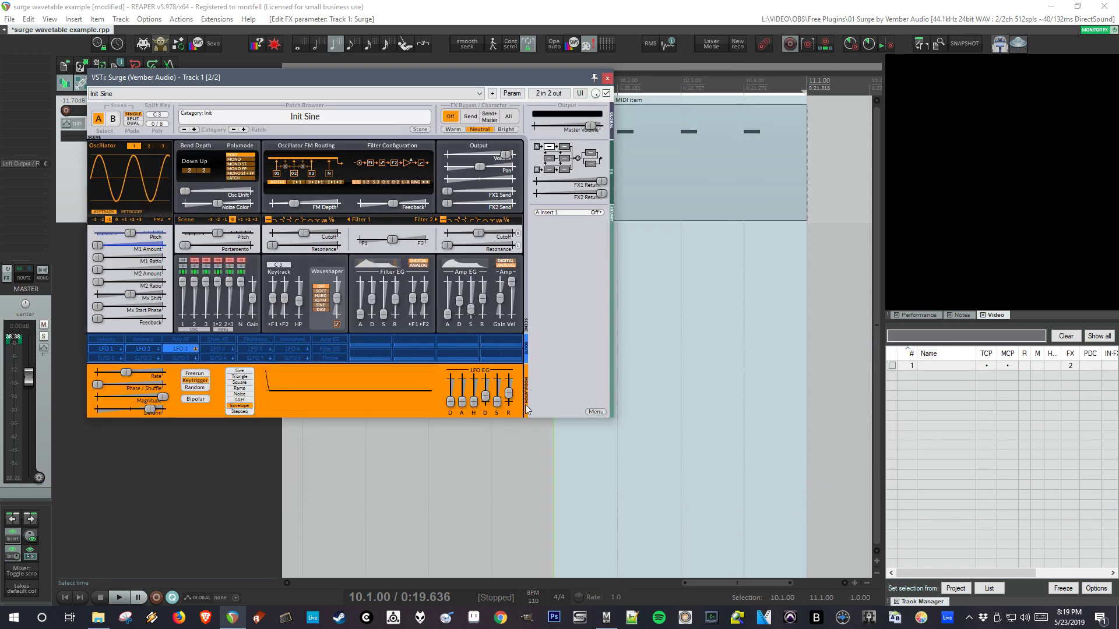
{"action": "left_click_drag", "start_coordinate": [312, 87], "coordinate": [337, 123]}
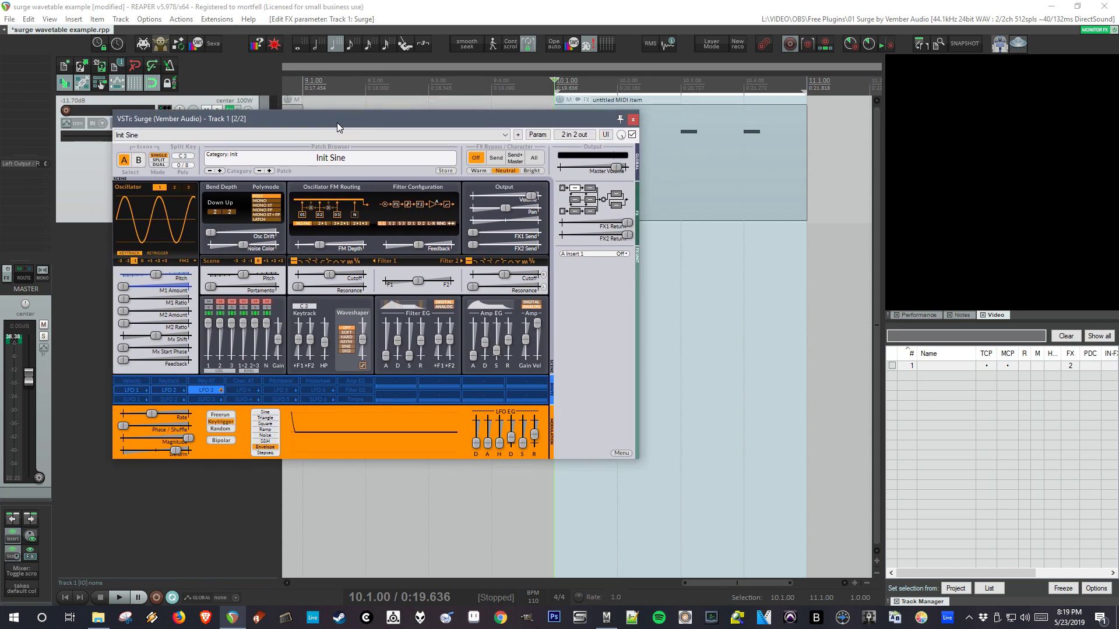
- Reapply 125% zoom and save it as Surge's default window size
{"action": "left_click", "coordinate": [619, 453]}
{"action": "mouse_move", "coordinate": [686, 464]}
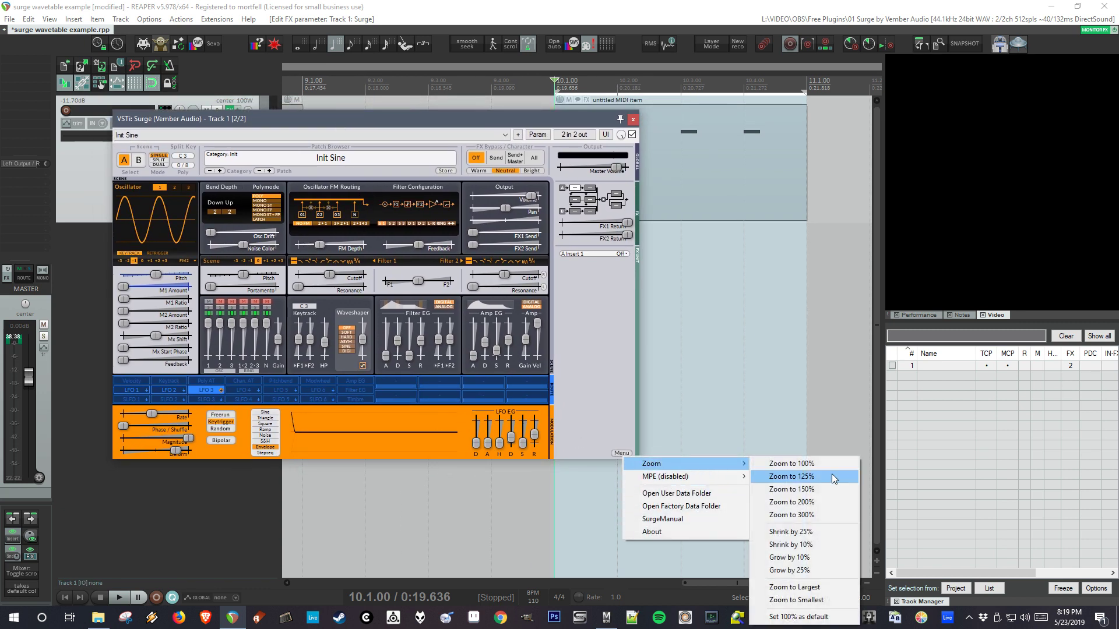
{"action": "left_click", "coordinate": [832, 476]}
{"action": "left_click", "coordinate": [750, 530]}
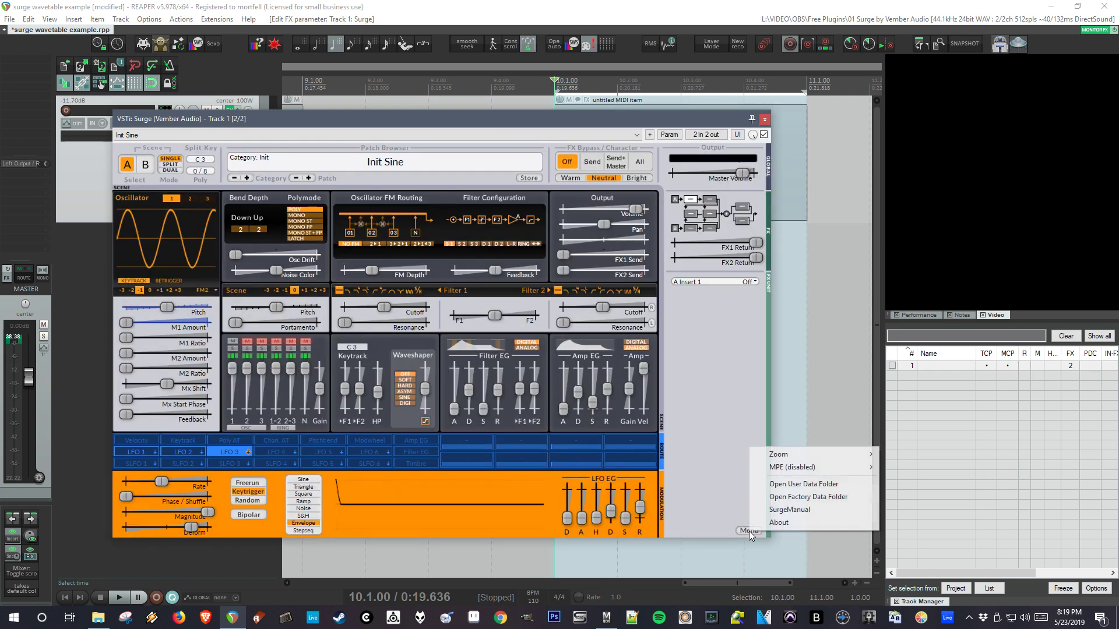
{"action": "mouse_move", "coordinate": [827, 457]}
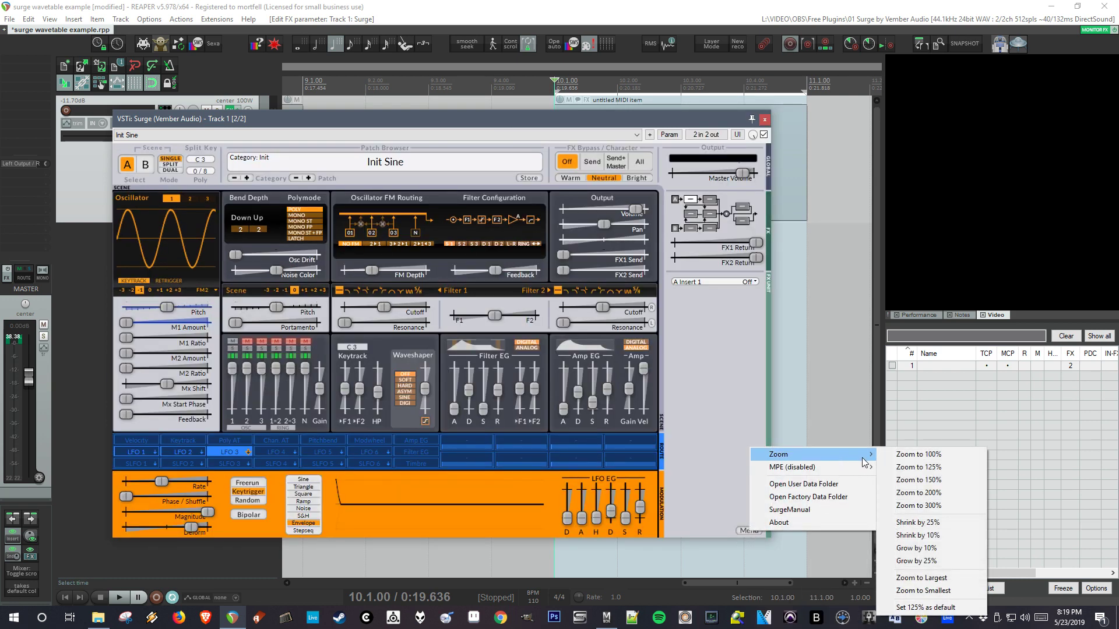
{"action": "left_click", "coordinate": [939, 610]}
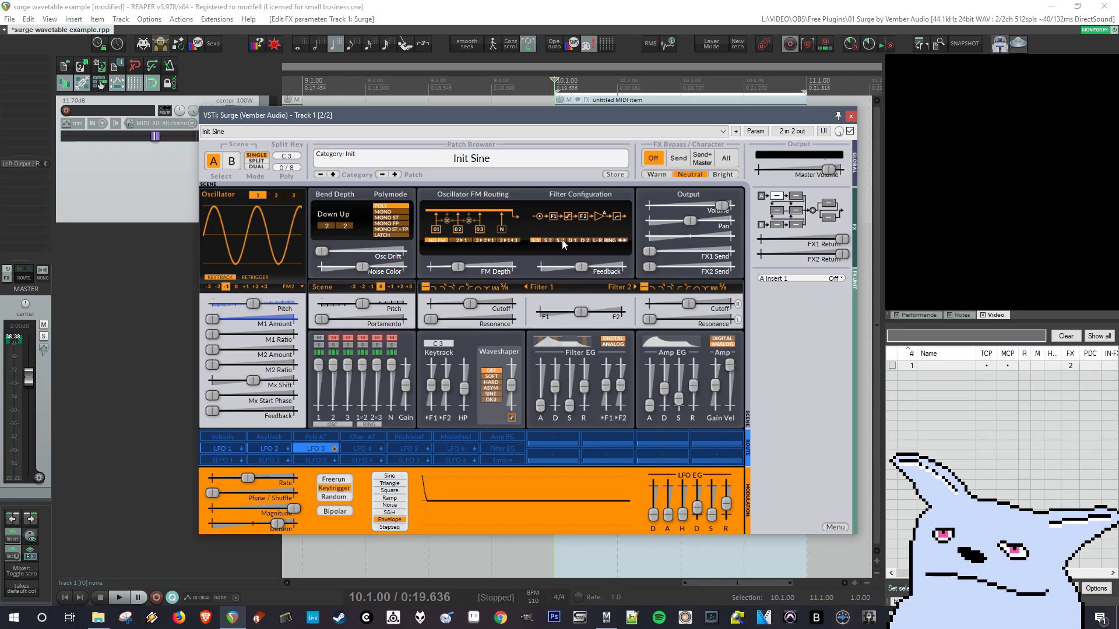
- Set the filter configuration to S3 after briefly comparing it with S1
{"action": "left_click", "coordinate": [561, 241]}
{"action": "left_click", "coordinate": [533, 241]}
{"action": "left_click", "coordinate": [558, 241]}
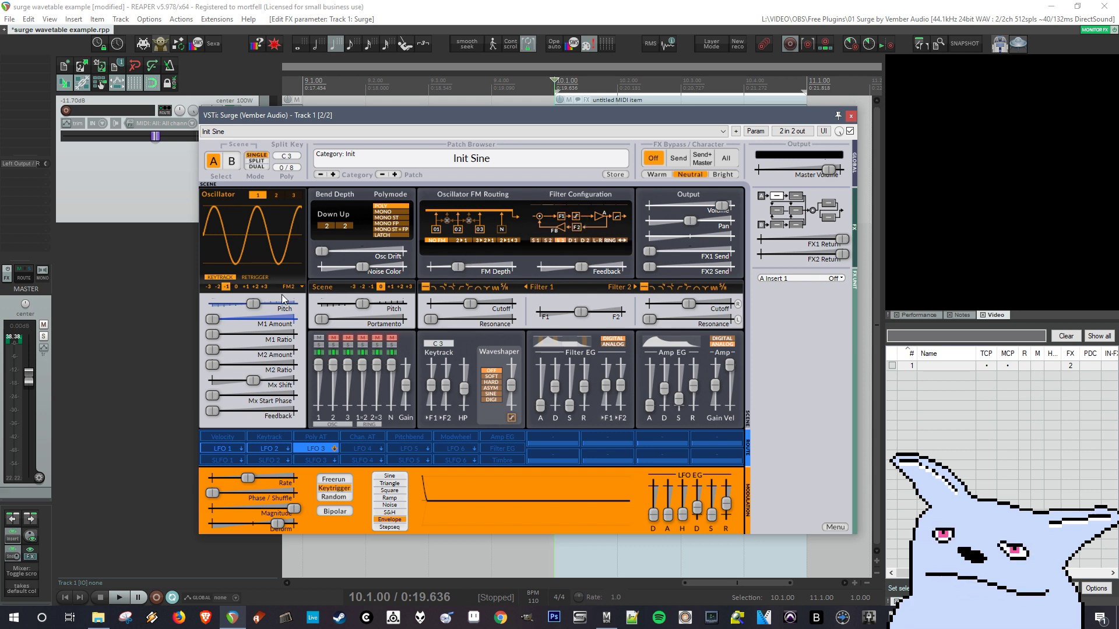
- Browse the oscillator type and A Insert 1 lists without changes, then nudge the window right
{"action": "left_click", "coordinate": [282, 289]}
{"action": "left_click", "coordinate": [549, 304]}
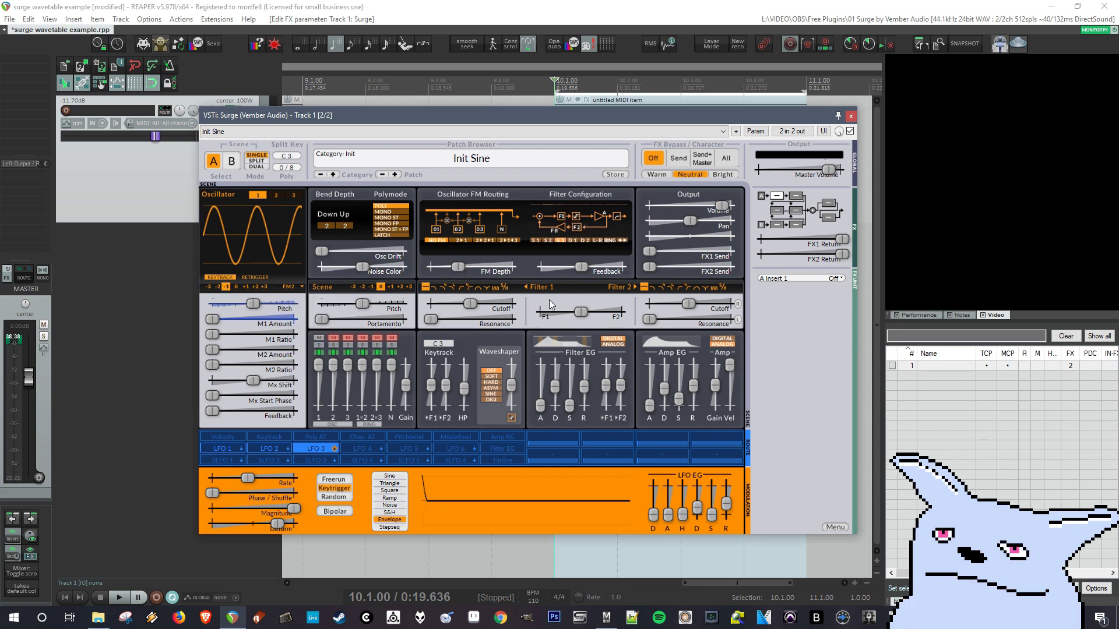
{"action": "left_click", "coordinate": [776, 283]}
{"action": "left_click", "coordinate": [751, 328]}
{"action": "mouse_move", "coordinate": [549, 113]}
{"action": "left_mouse_down"}
{"action": "mouse_move", "coordinate": [603, 125]}
{"action": "mouse_move", "coordinate": [563, 113]}
{"action": "left_mouse_up"}
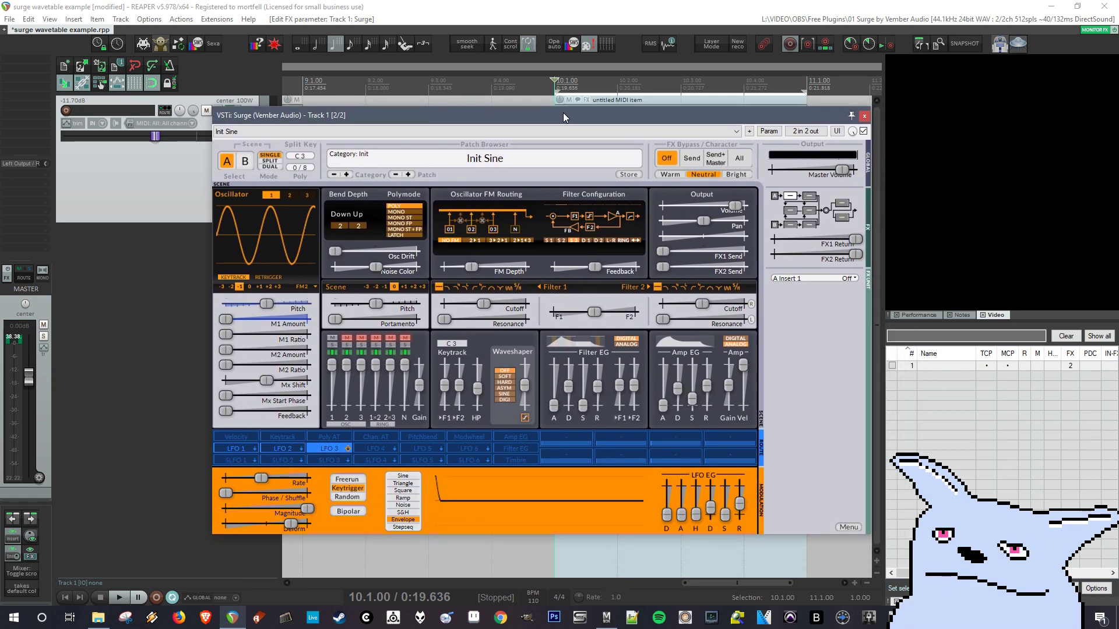